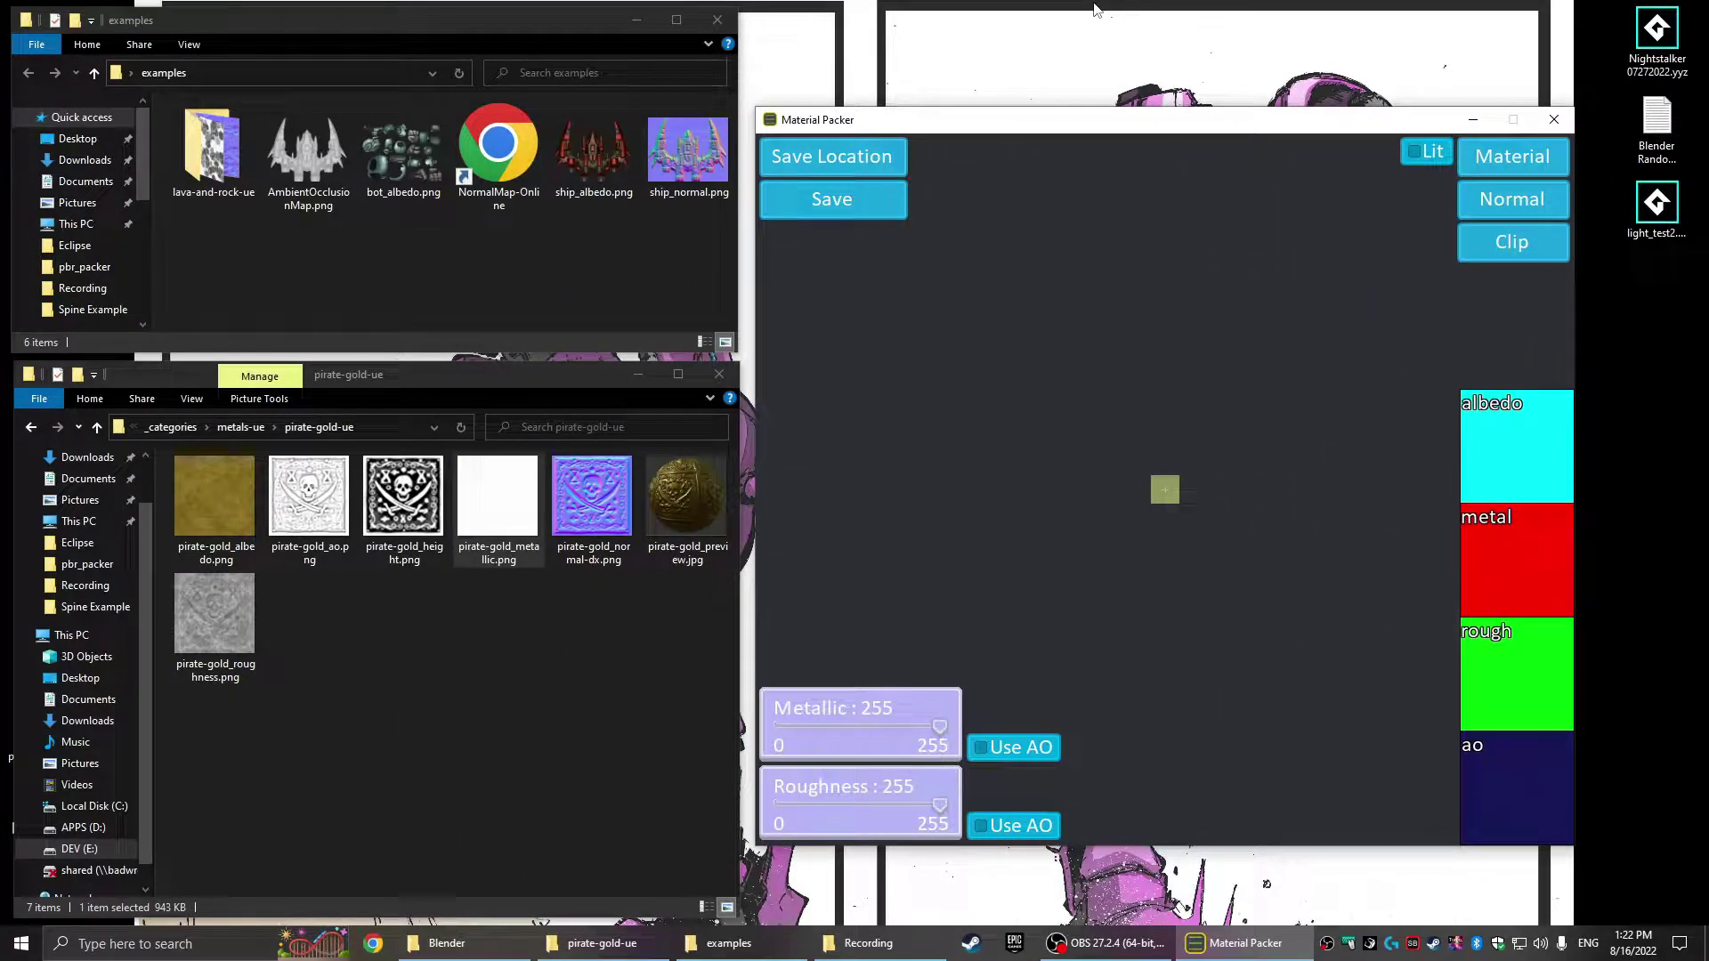
- Load pirate-gold_normal-dx.png into the normal map channel
left_click_drag(1041, 121, 1037, 128)
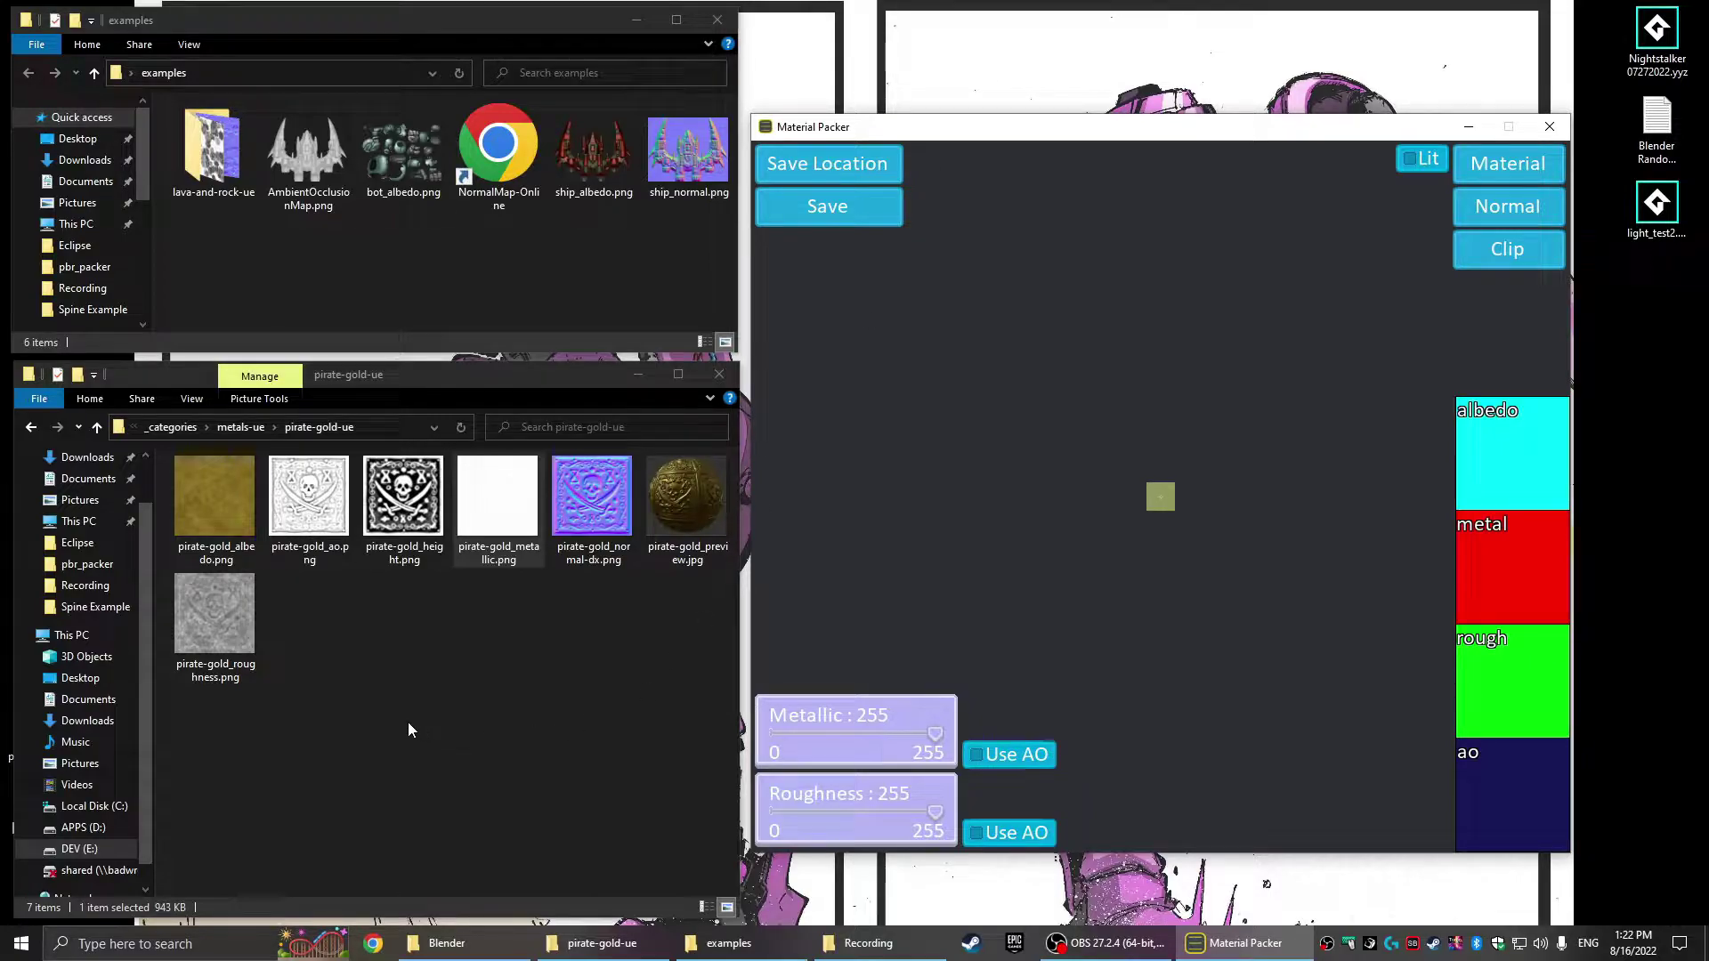
left_click(1489, 214)
left_click_drag(589, 521, 1489, 668)
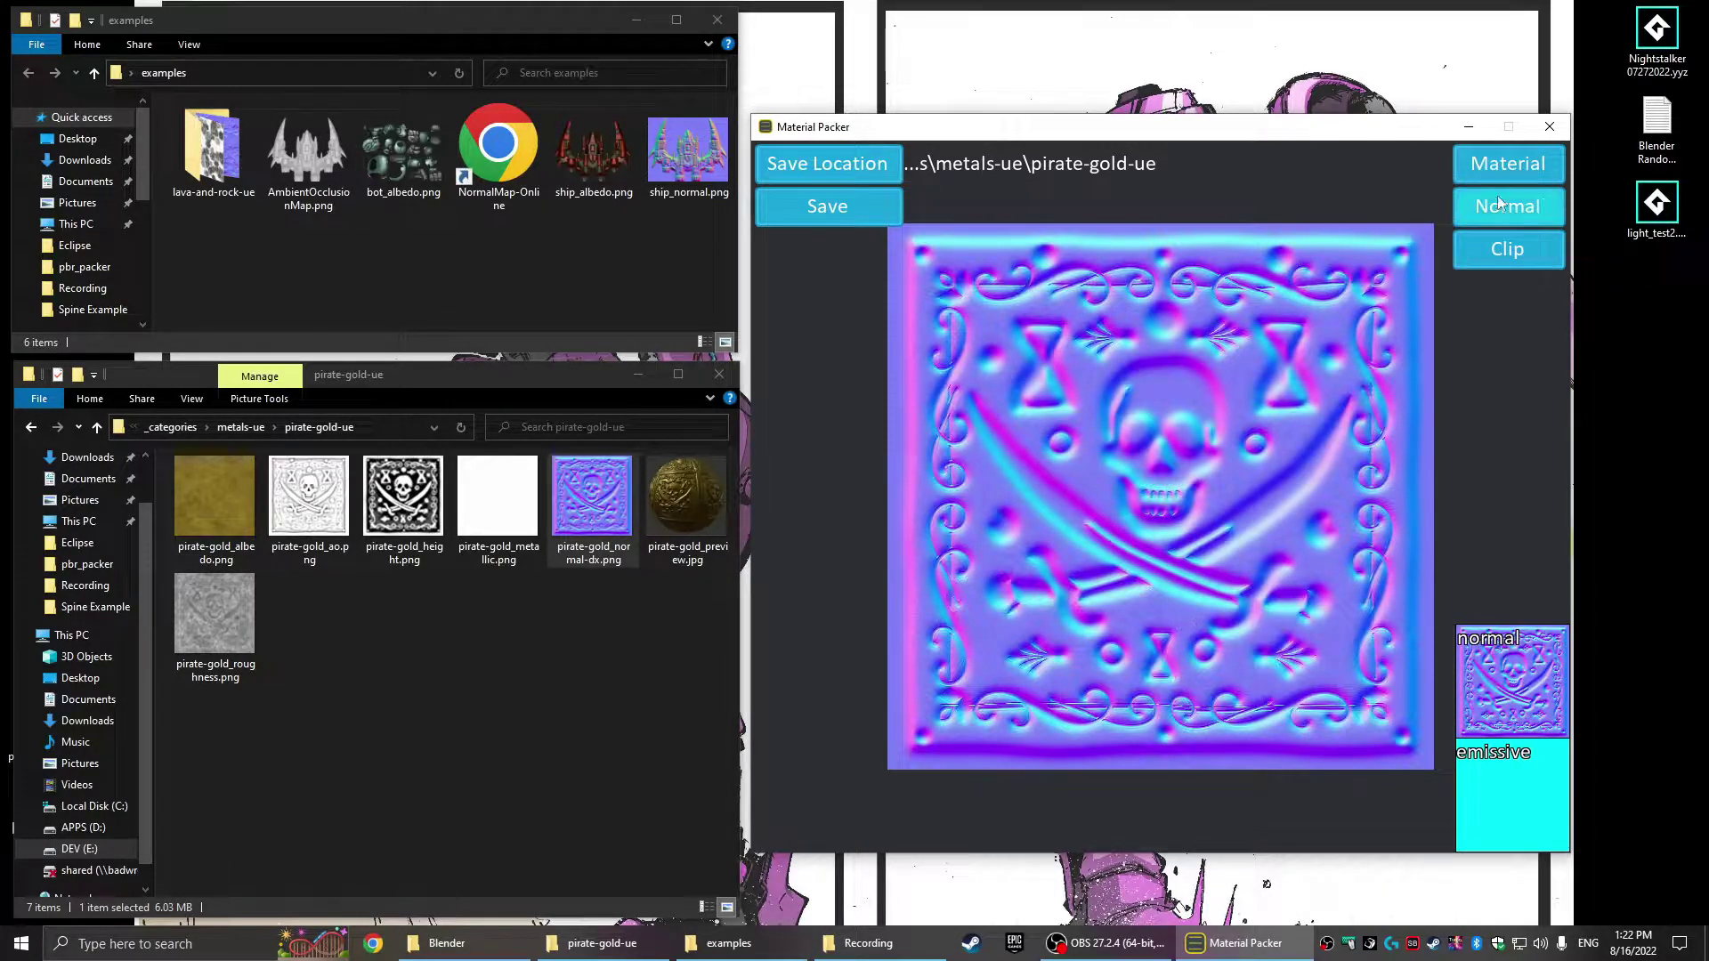
- Load the pirate-gold albedo, roughness, metallic and AO maps into the material slots
left_click(1508, 164)
left_click_drag(257, 559, 1518, 454)
left_click_drag(211, 639, 1496, 673)
left_click_drag(498, 503, 1514, 569)
left_click_drag(309, 498, 1490, 777)
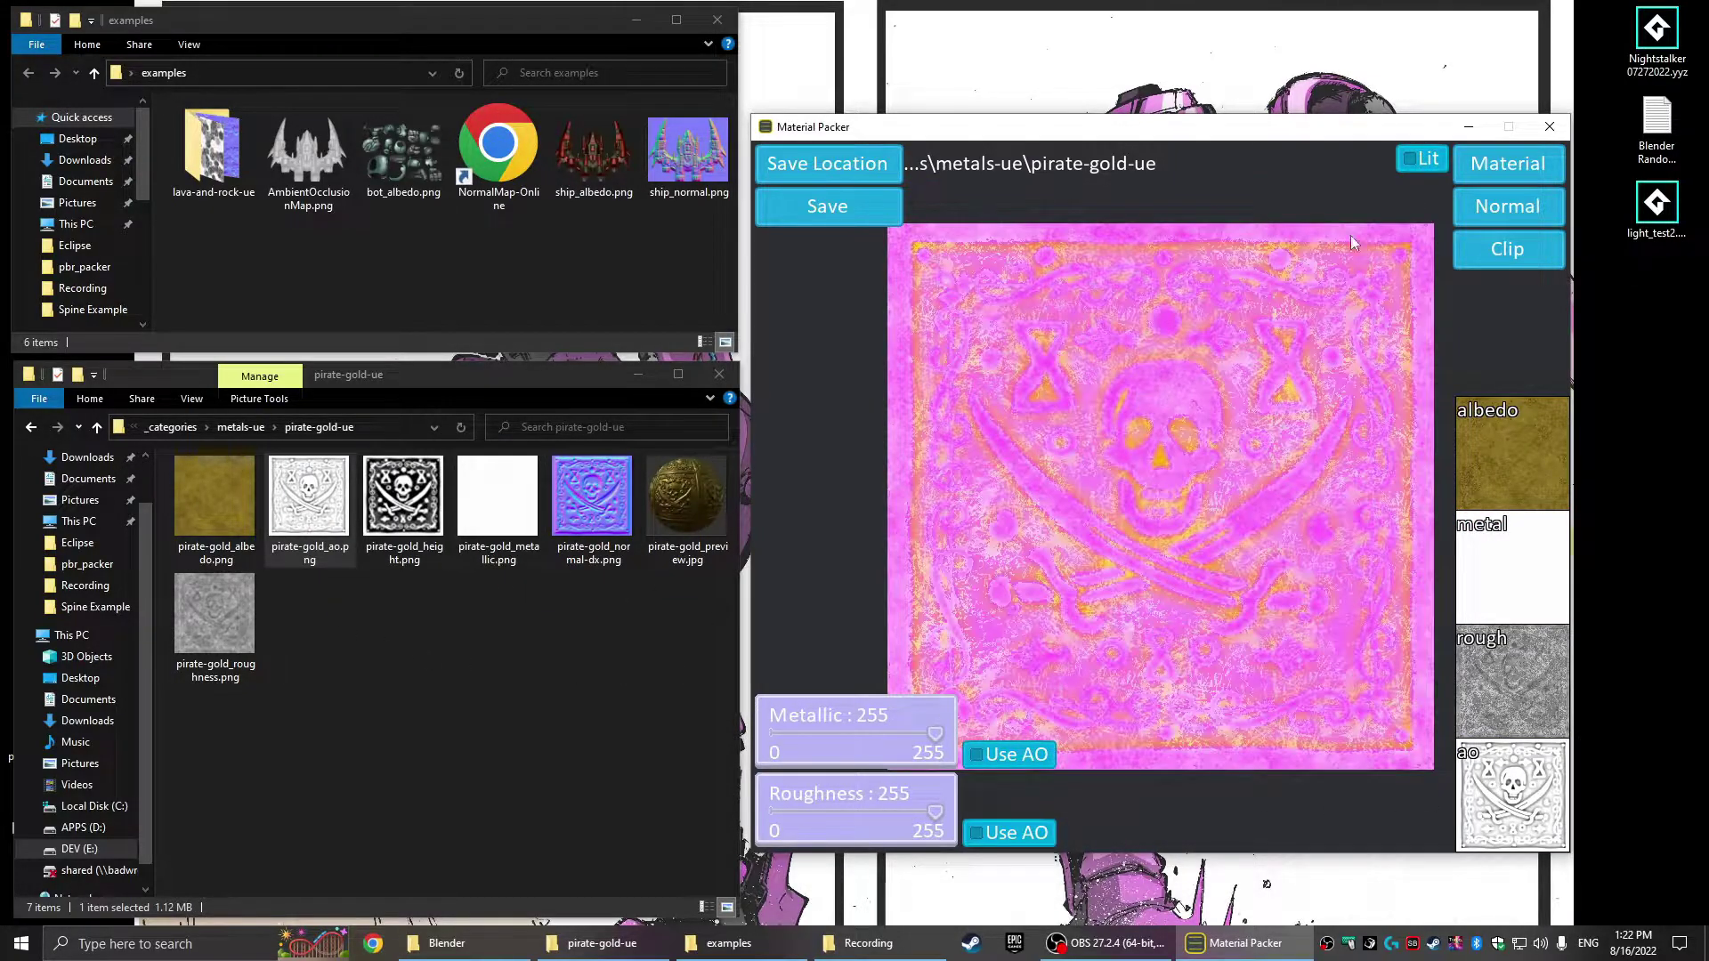
- Turn on lit shading, then rotate and zoom the preview to inspect the gold skull relief
left_click(1407, 160)
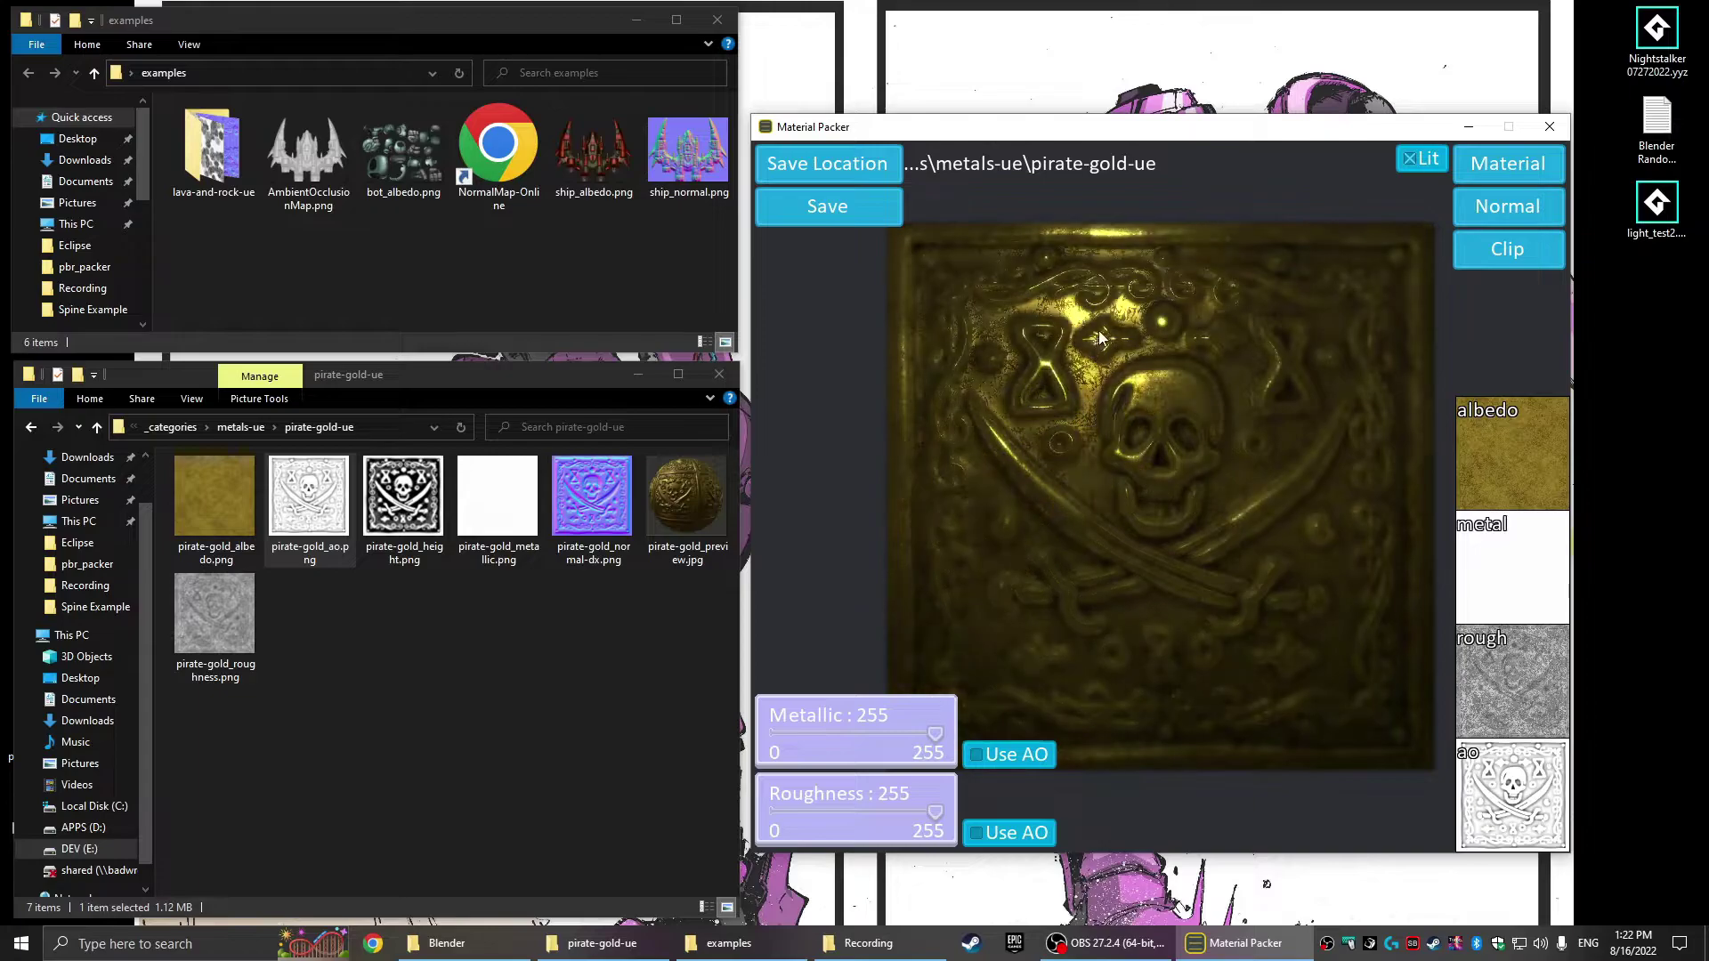
left_click_drag(1221, 508, 1140, 474)
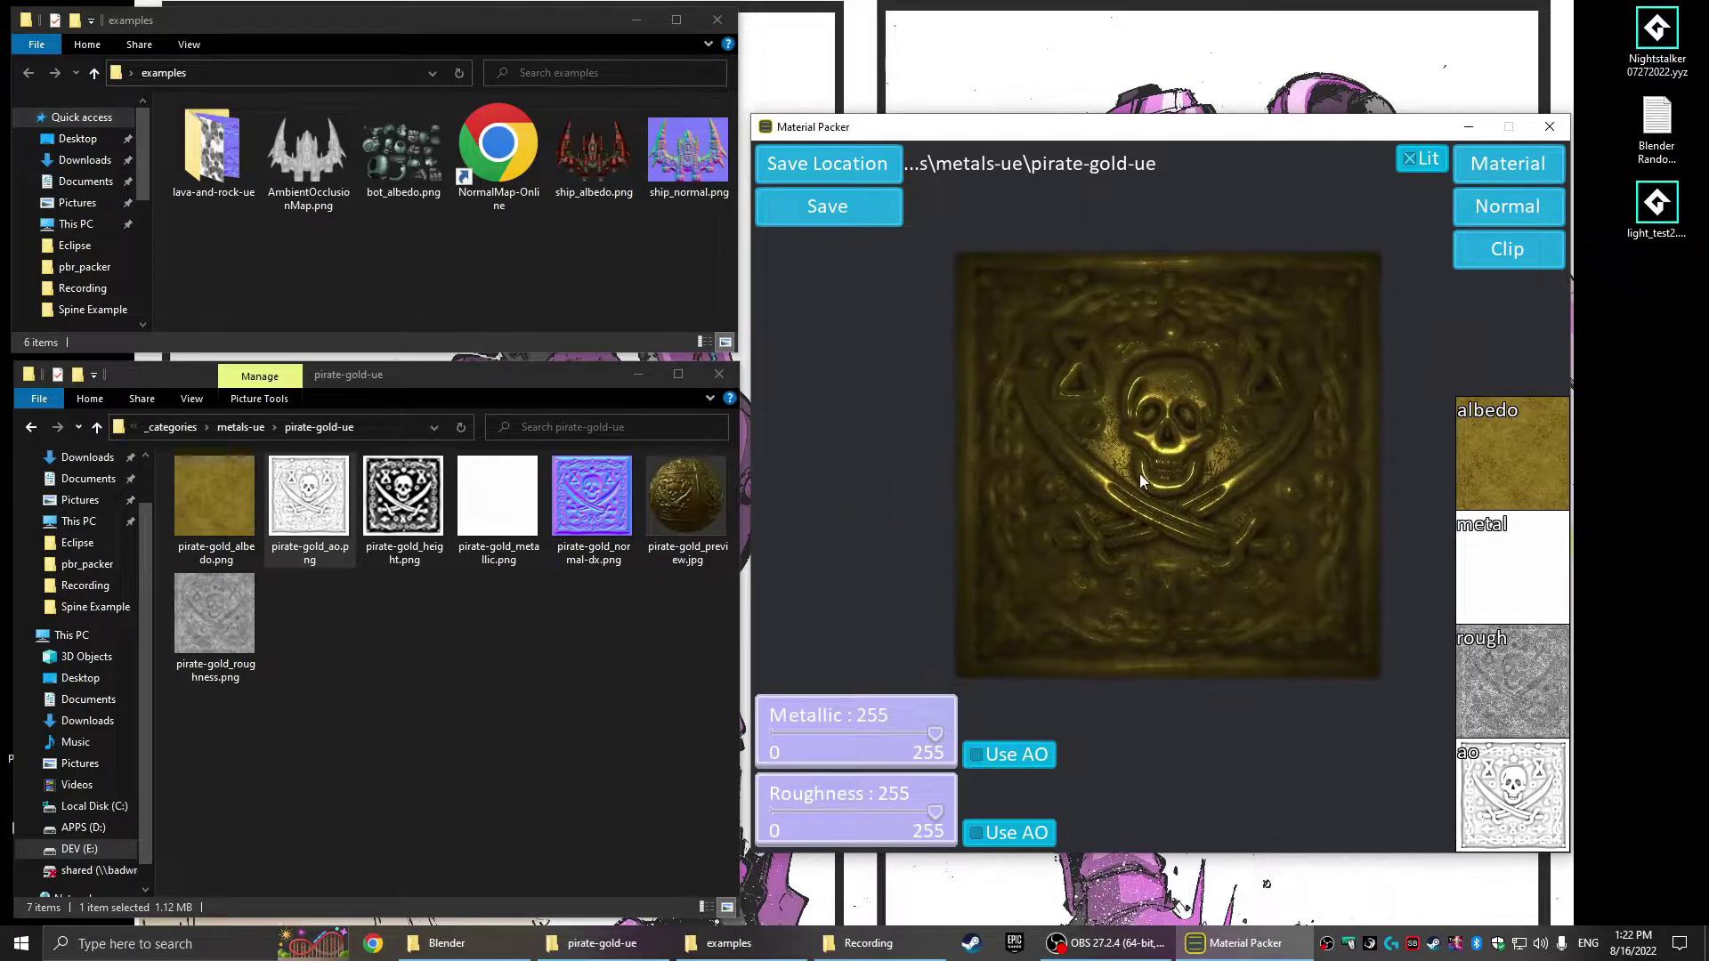
scroll(1139, 473, "up", 3)
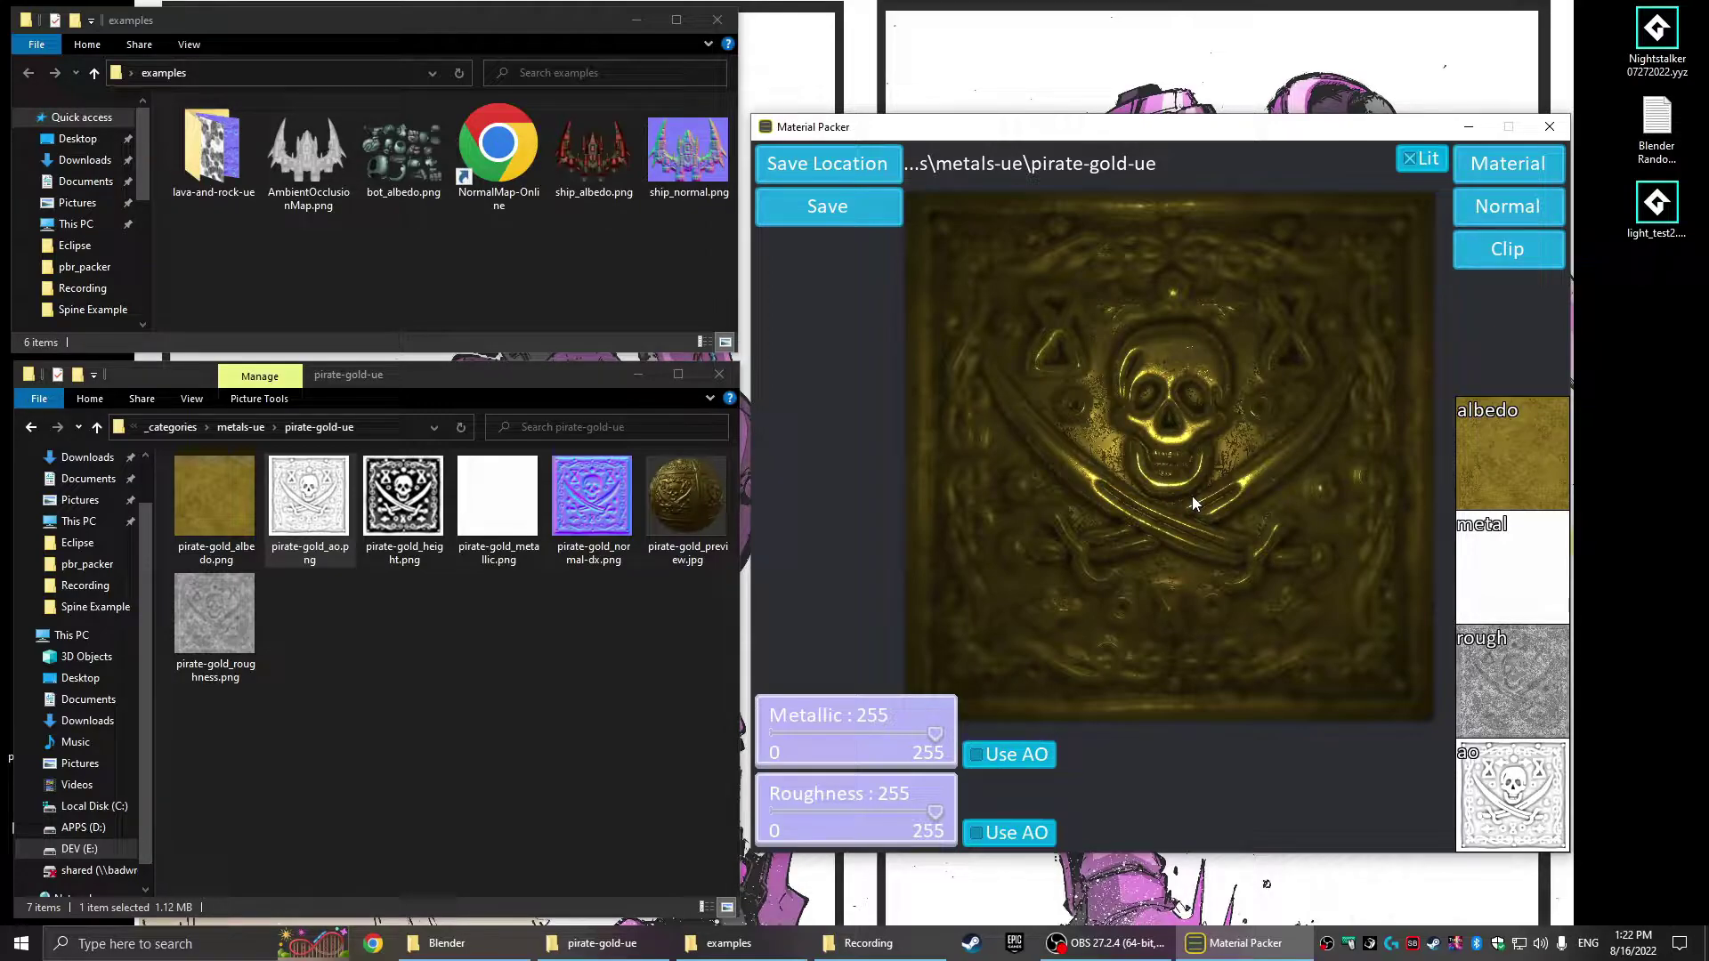
scroll(1191, 508, "down", 2)
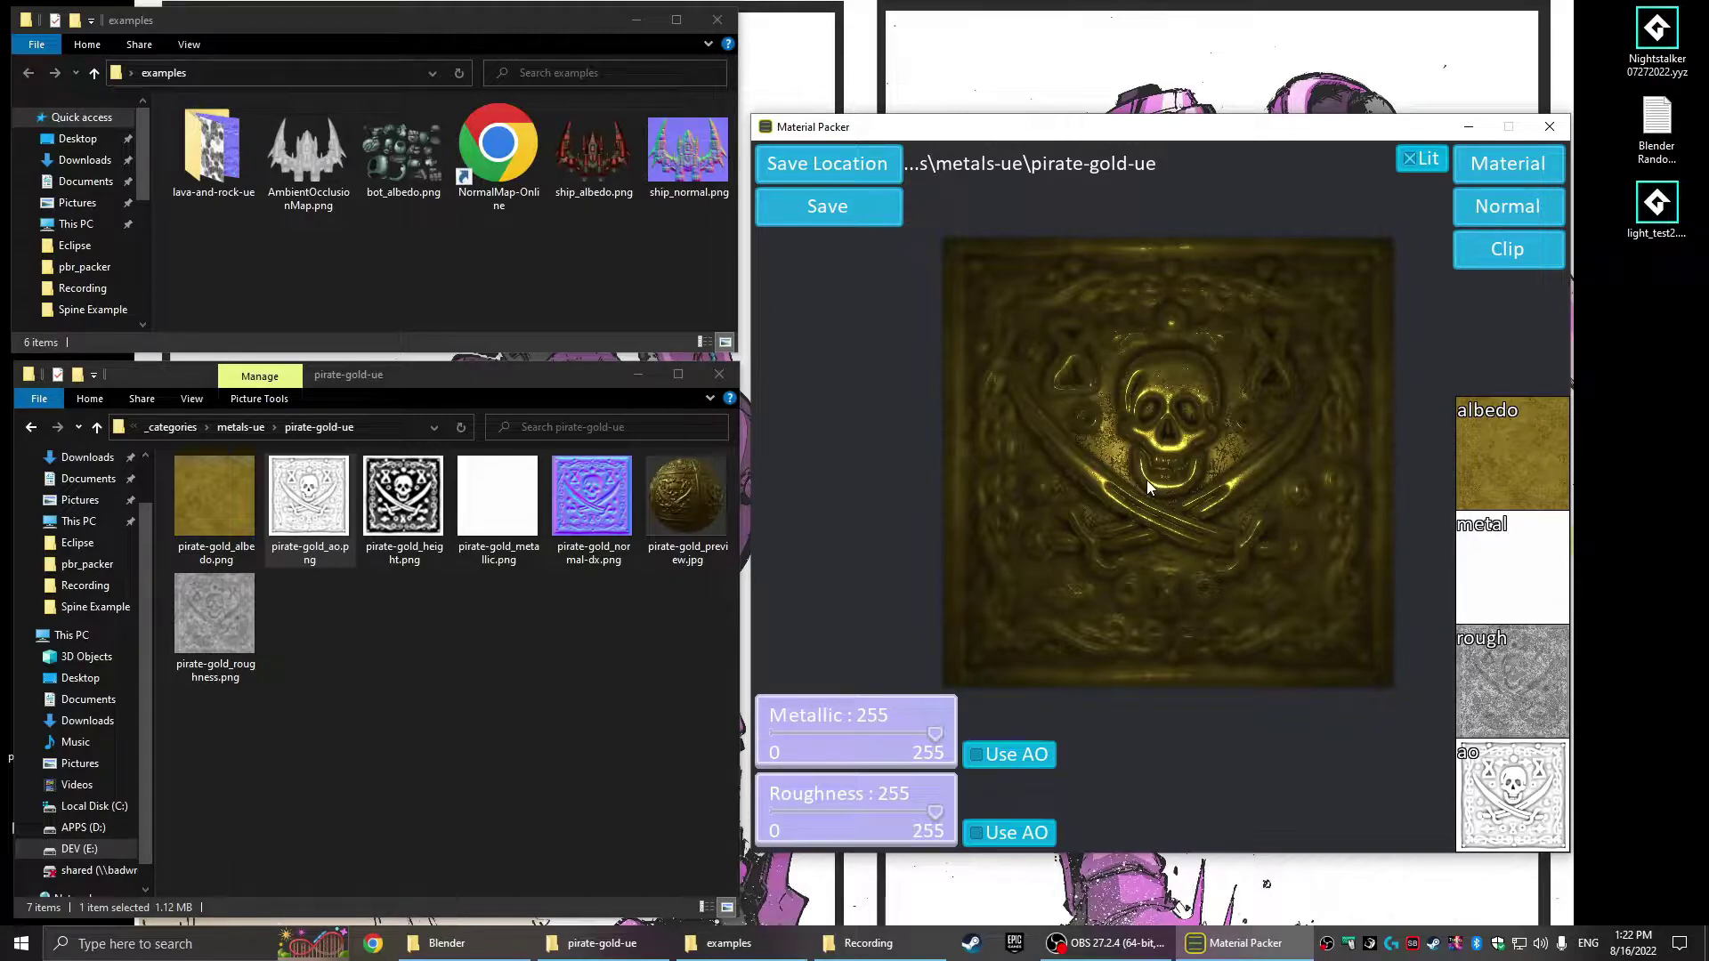
scroll(1146, 479, "up", 3)
scroll(1157, 490, "up", 1)
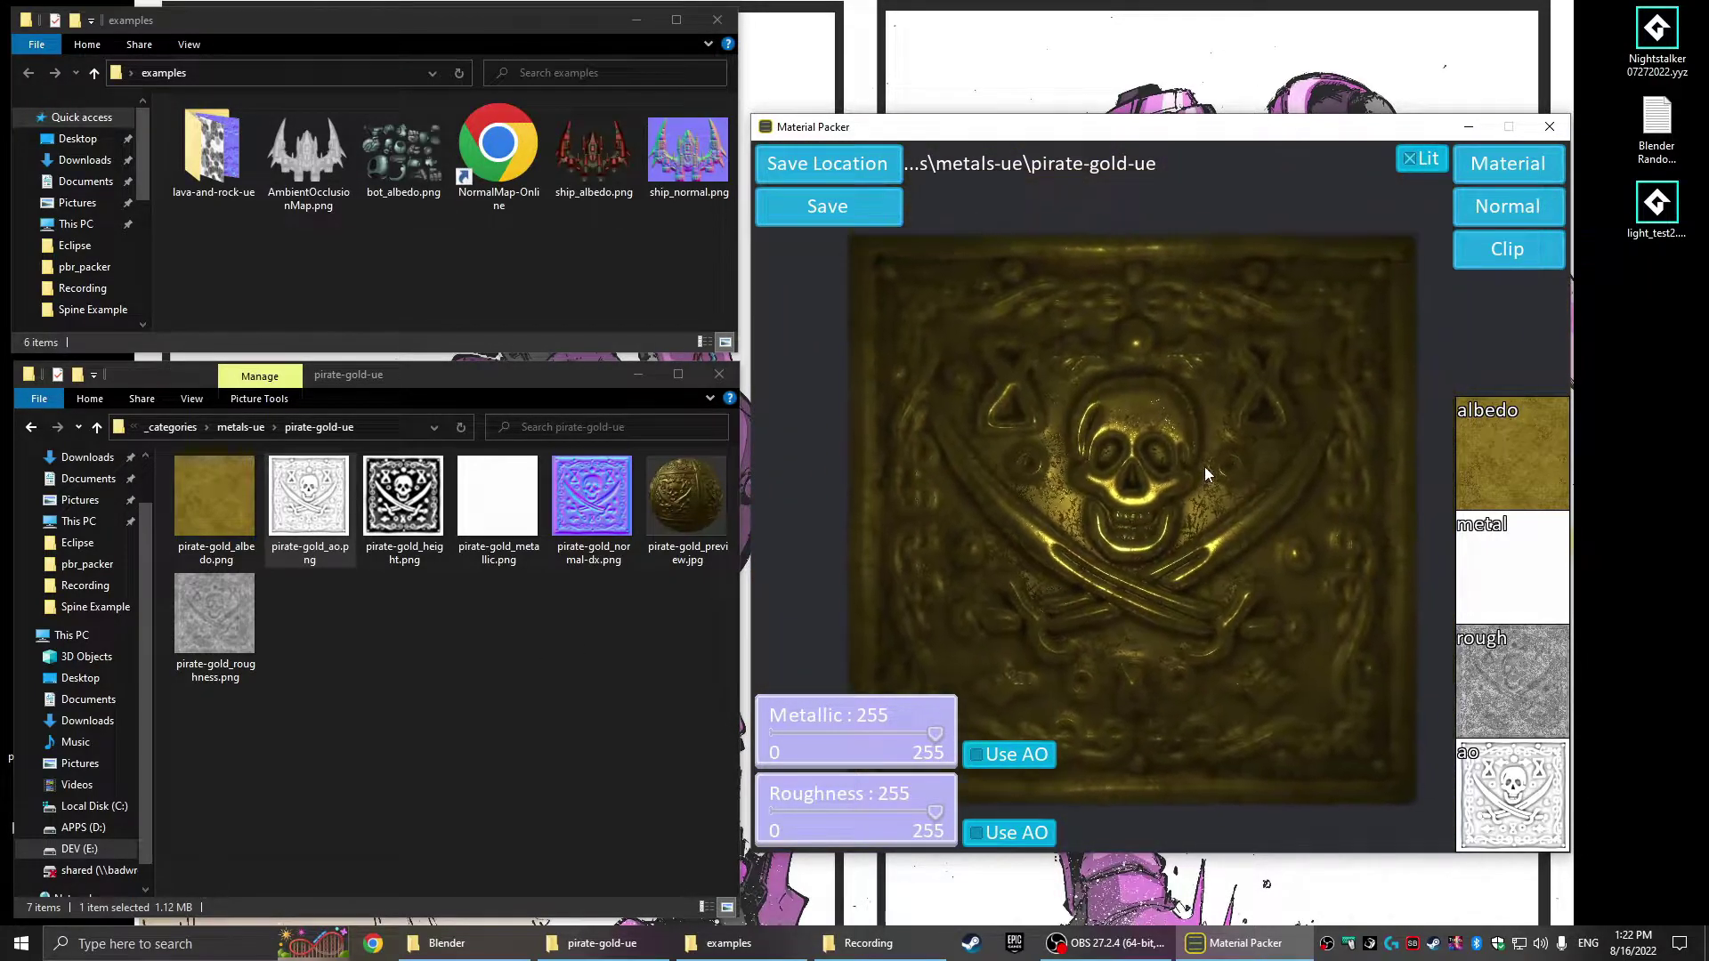
scroll(1131, 541, "up", 2)
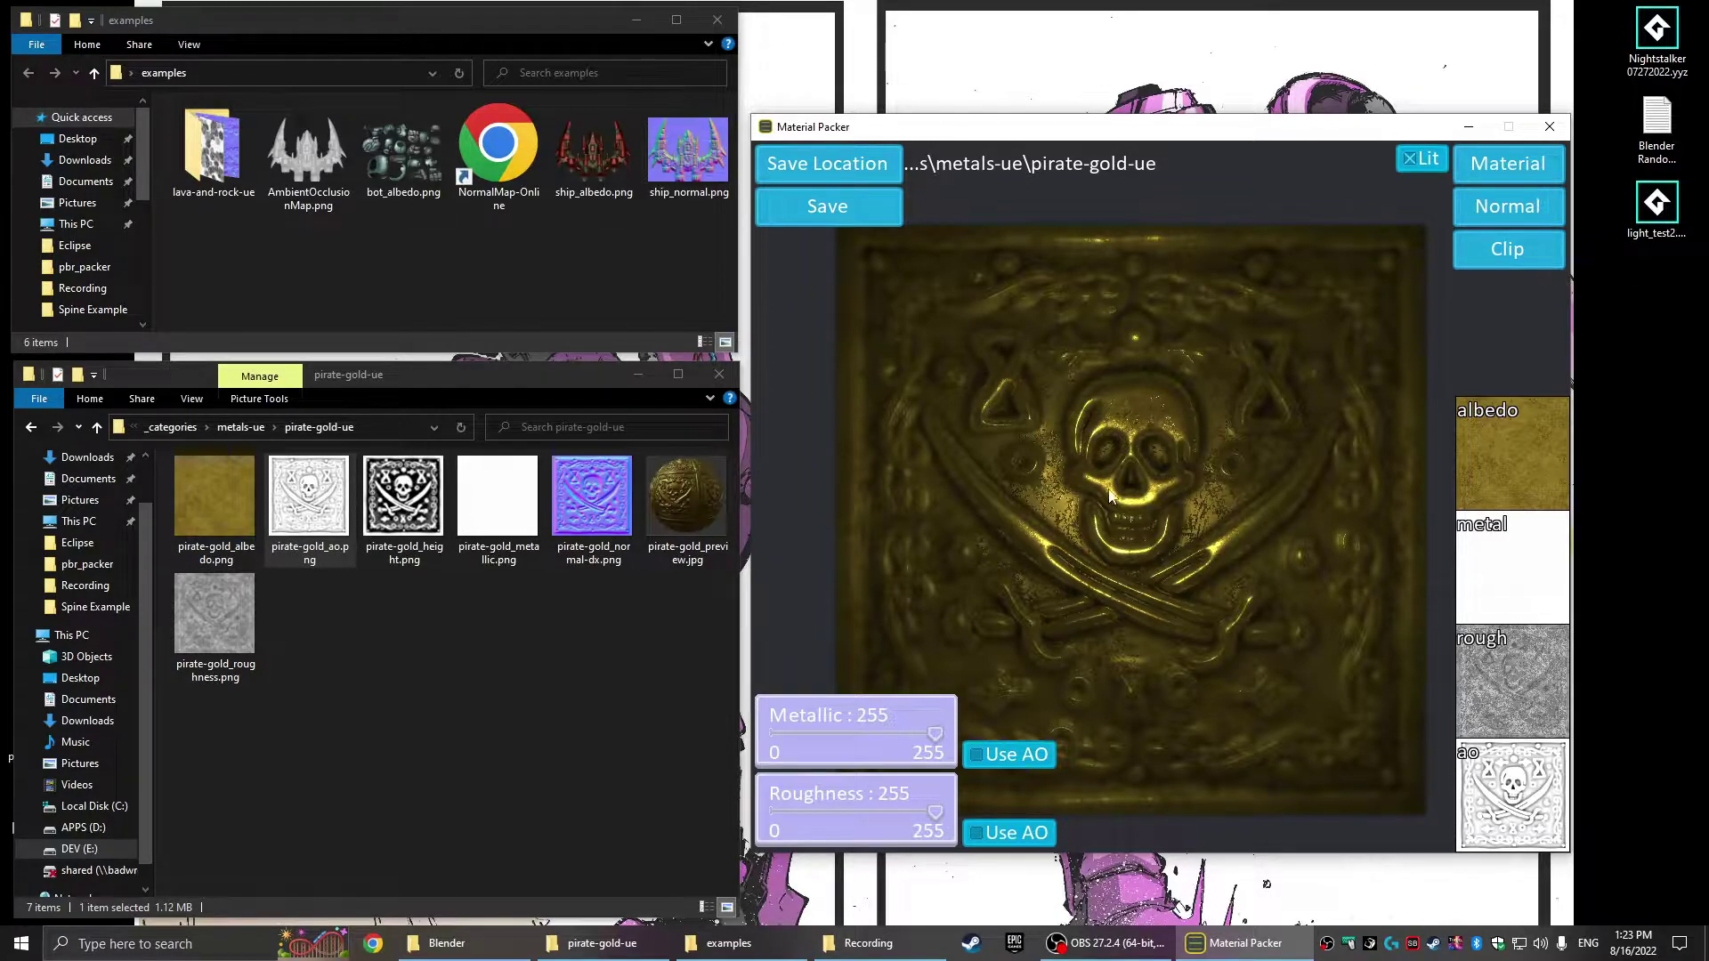
- Open the rustediron1-alt2-Unreal-Engine folder inside metals-ue
left_click(241, 427)
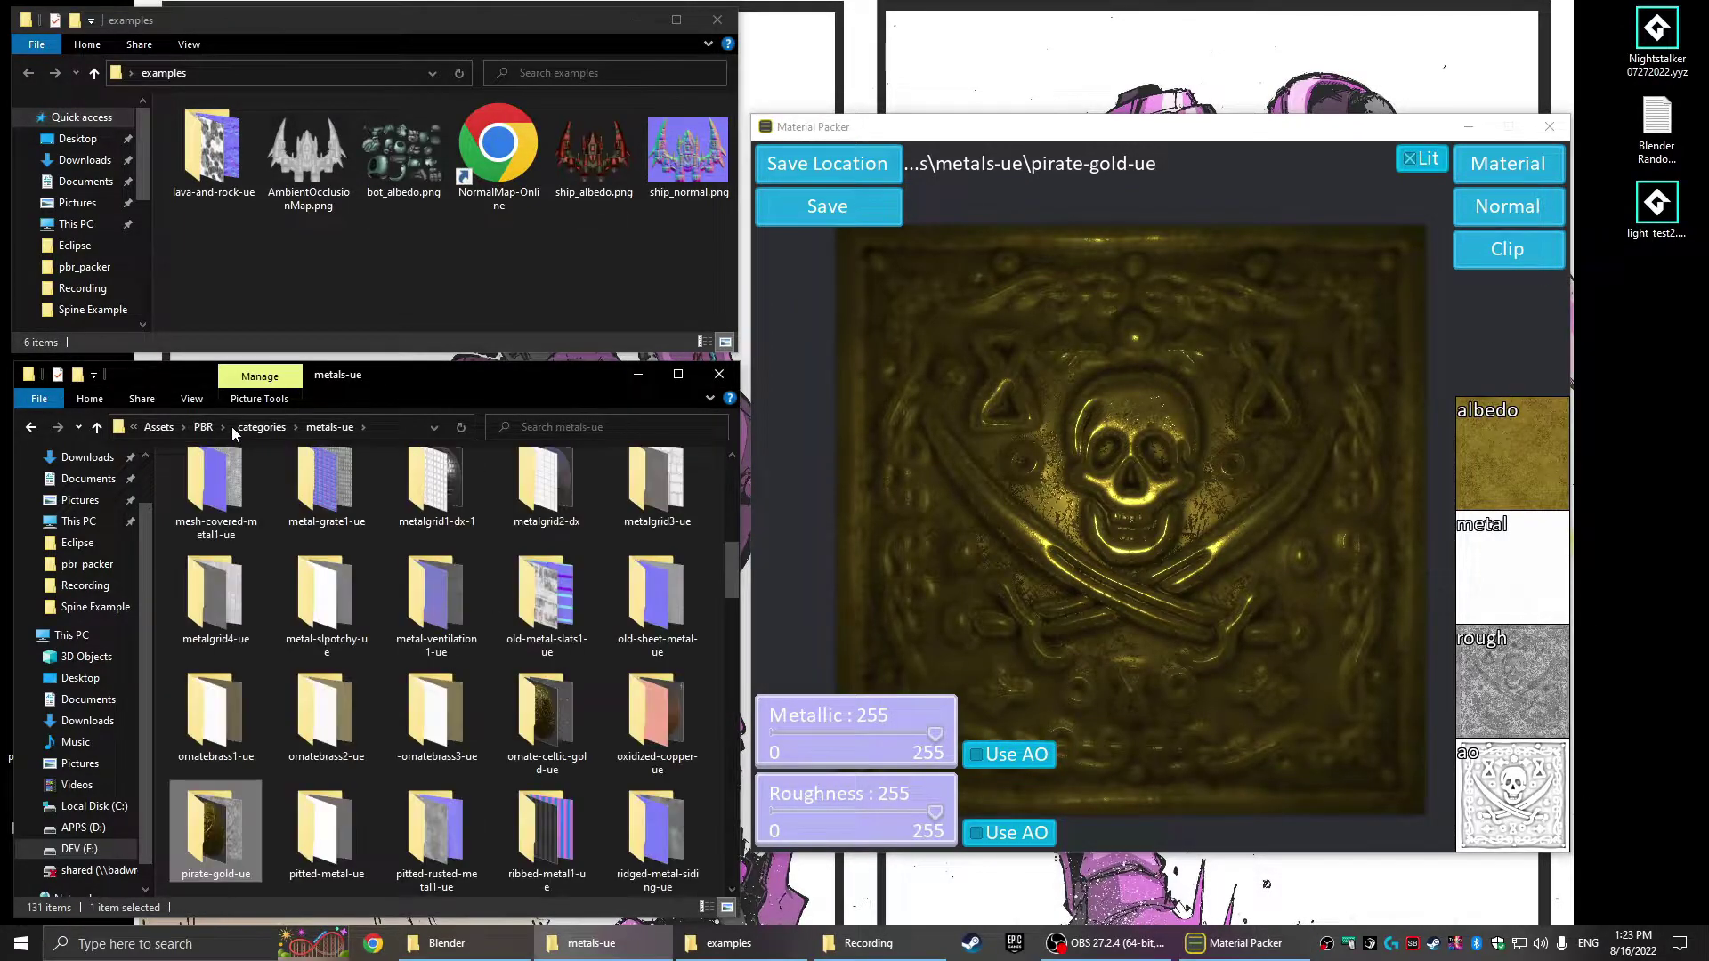
scroll(442, 686, "up", 5)
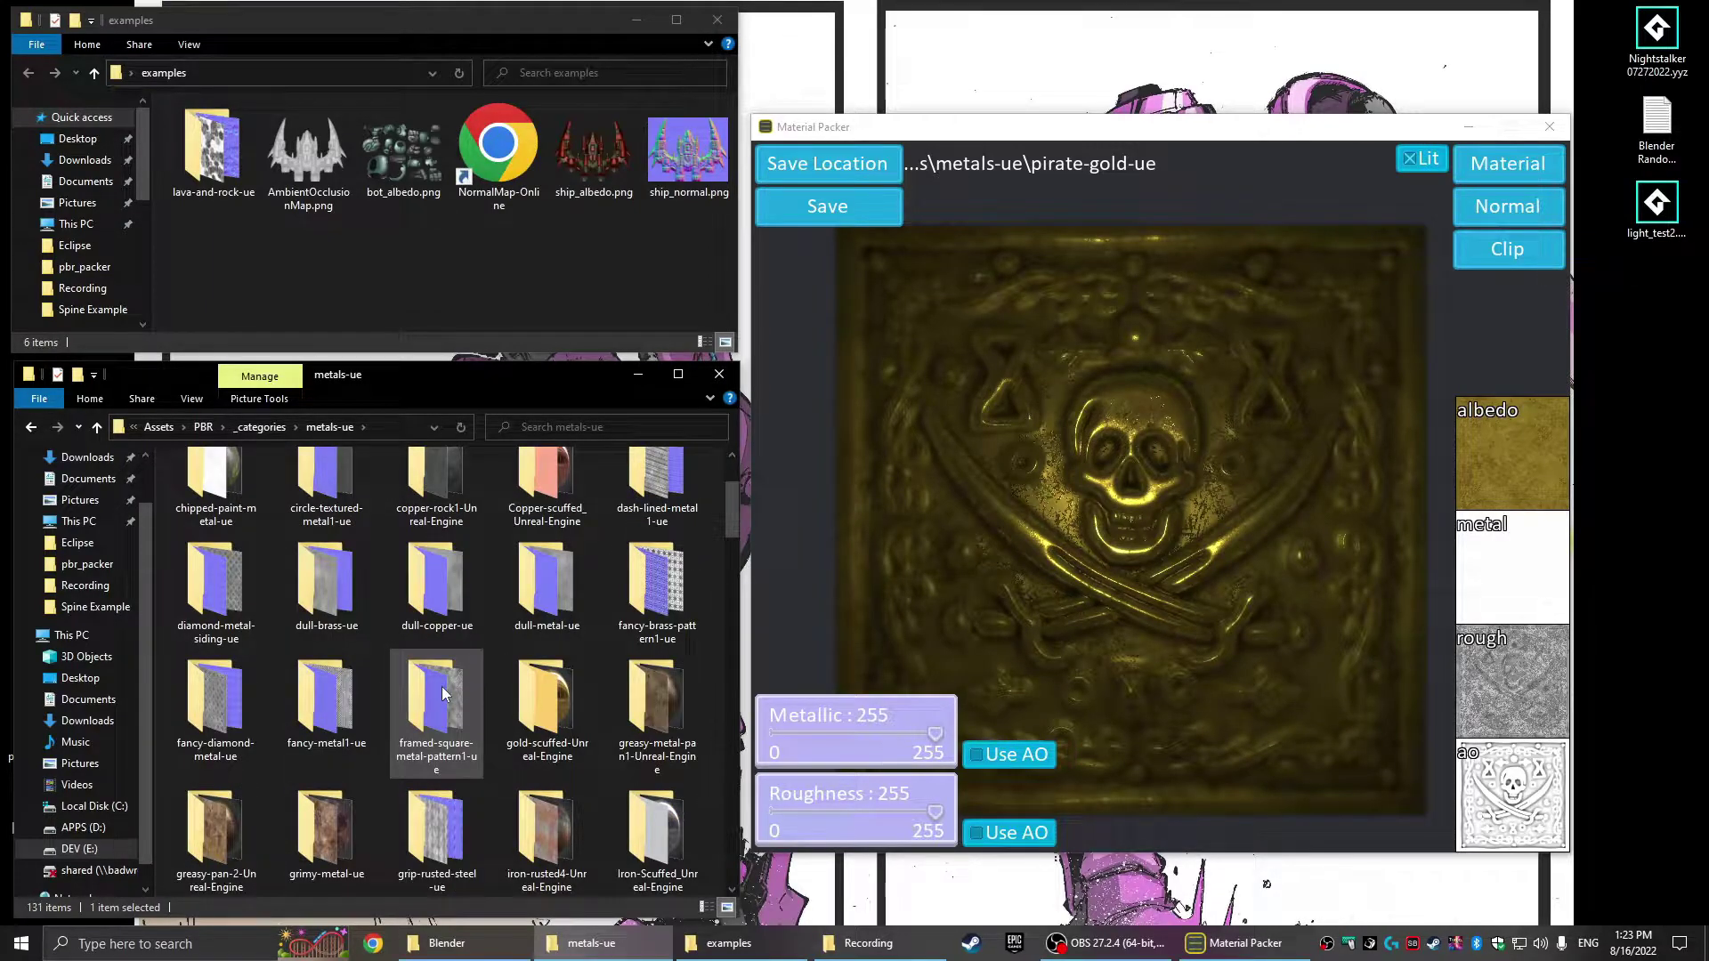
scroll(443, 693, "down", 2)
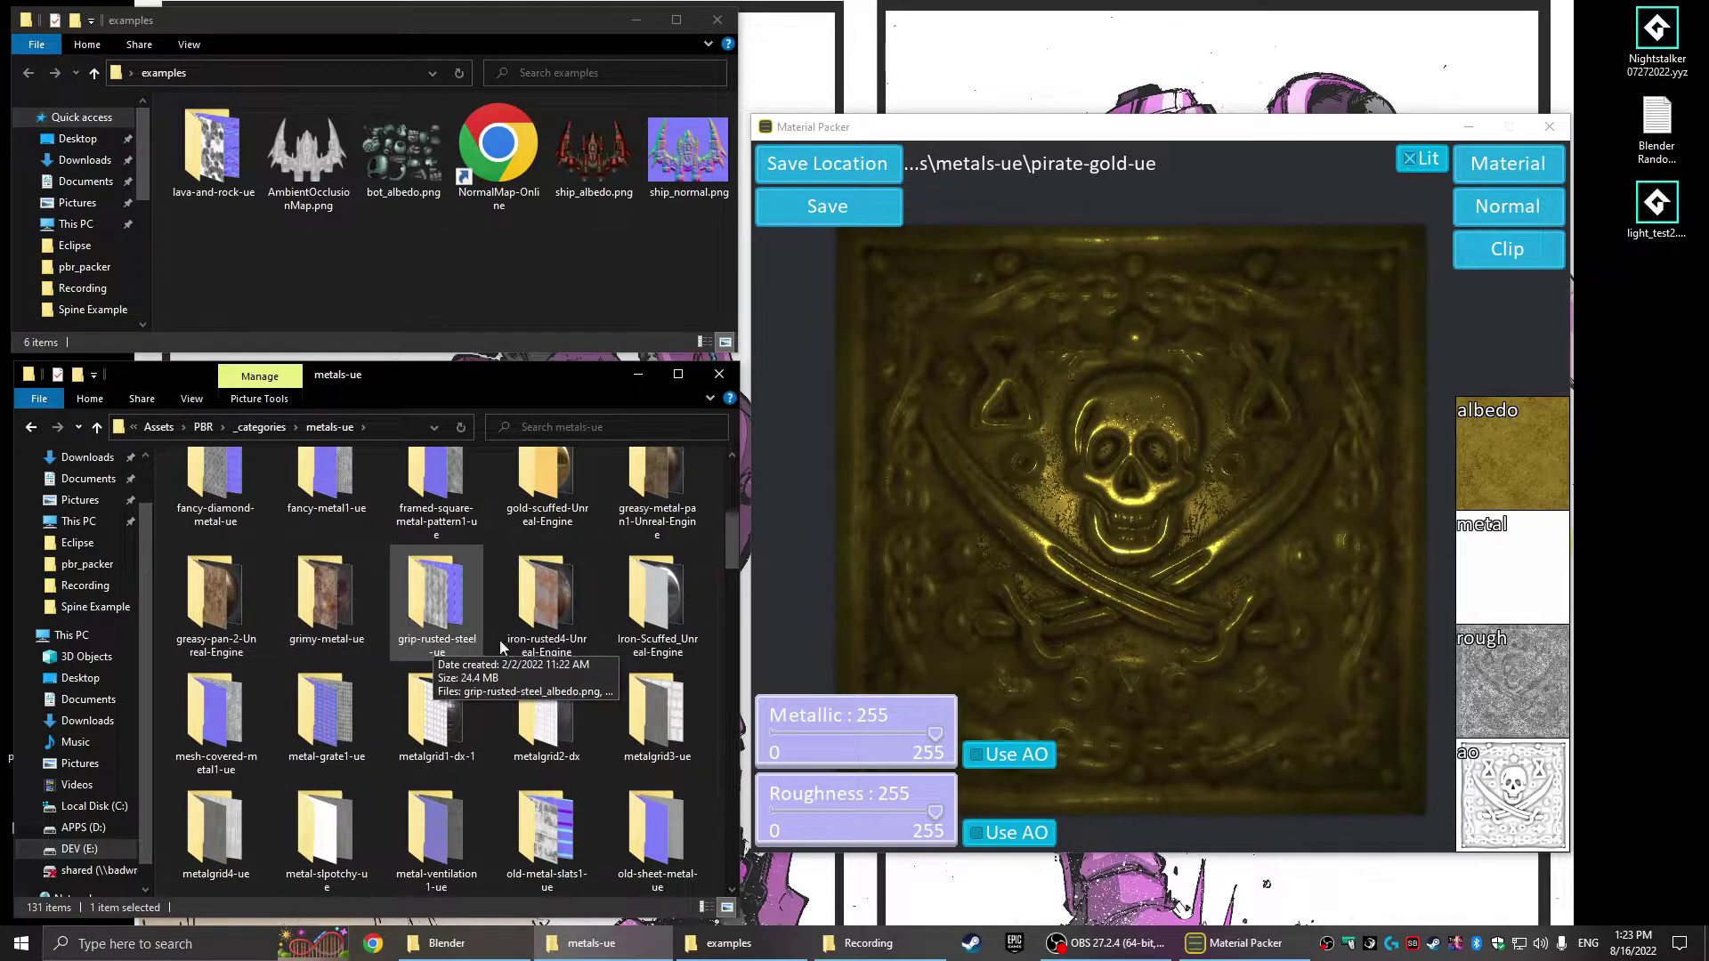
scroll(386, 708, "down", 2)
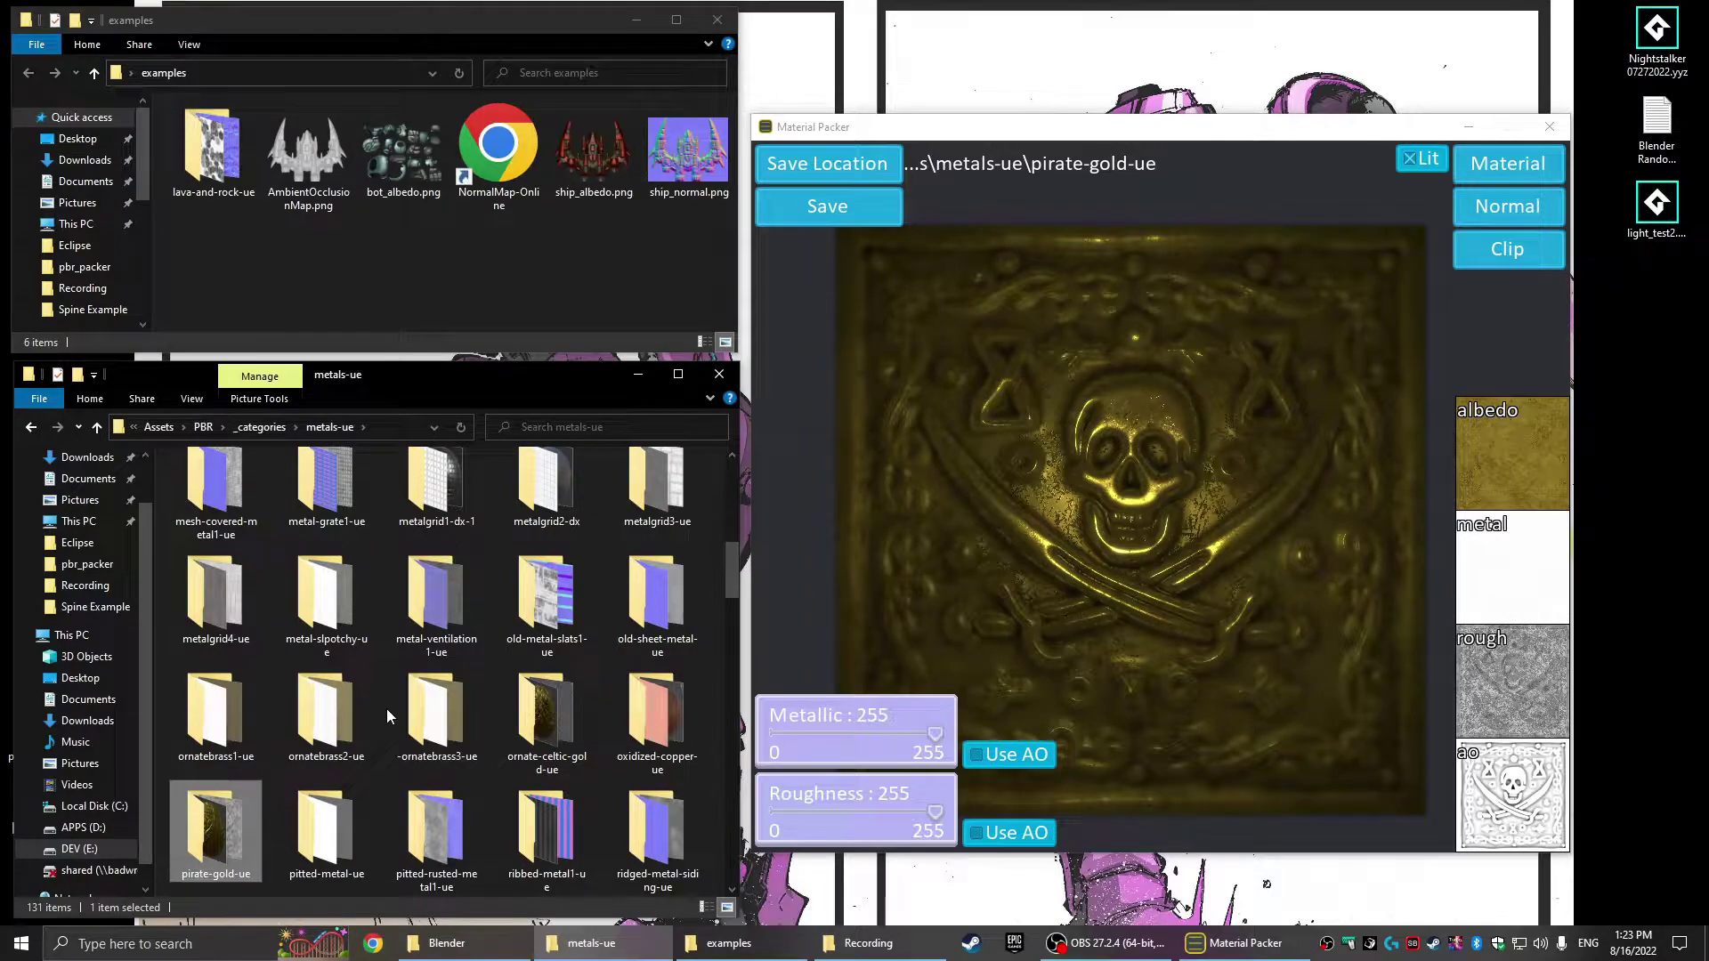
scroll(386, 709, "down", 2)
double_click(435, 717)
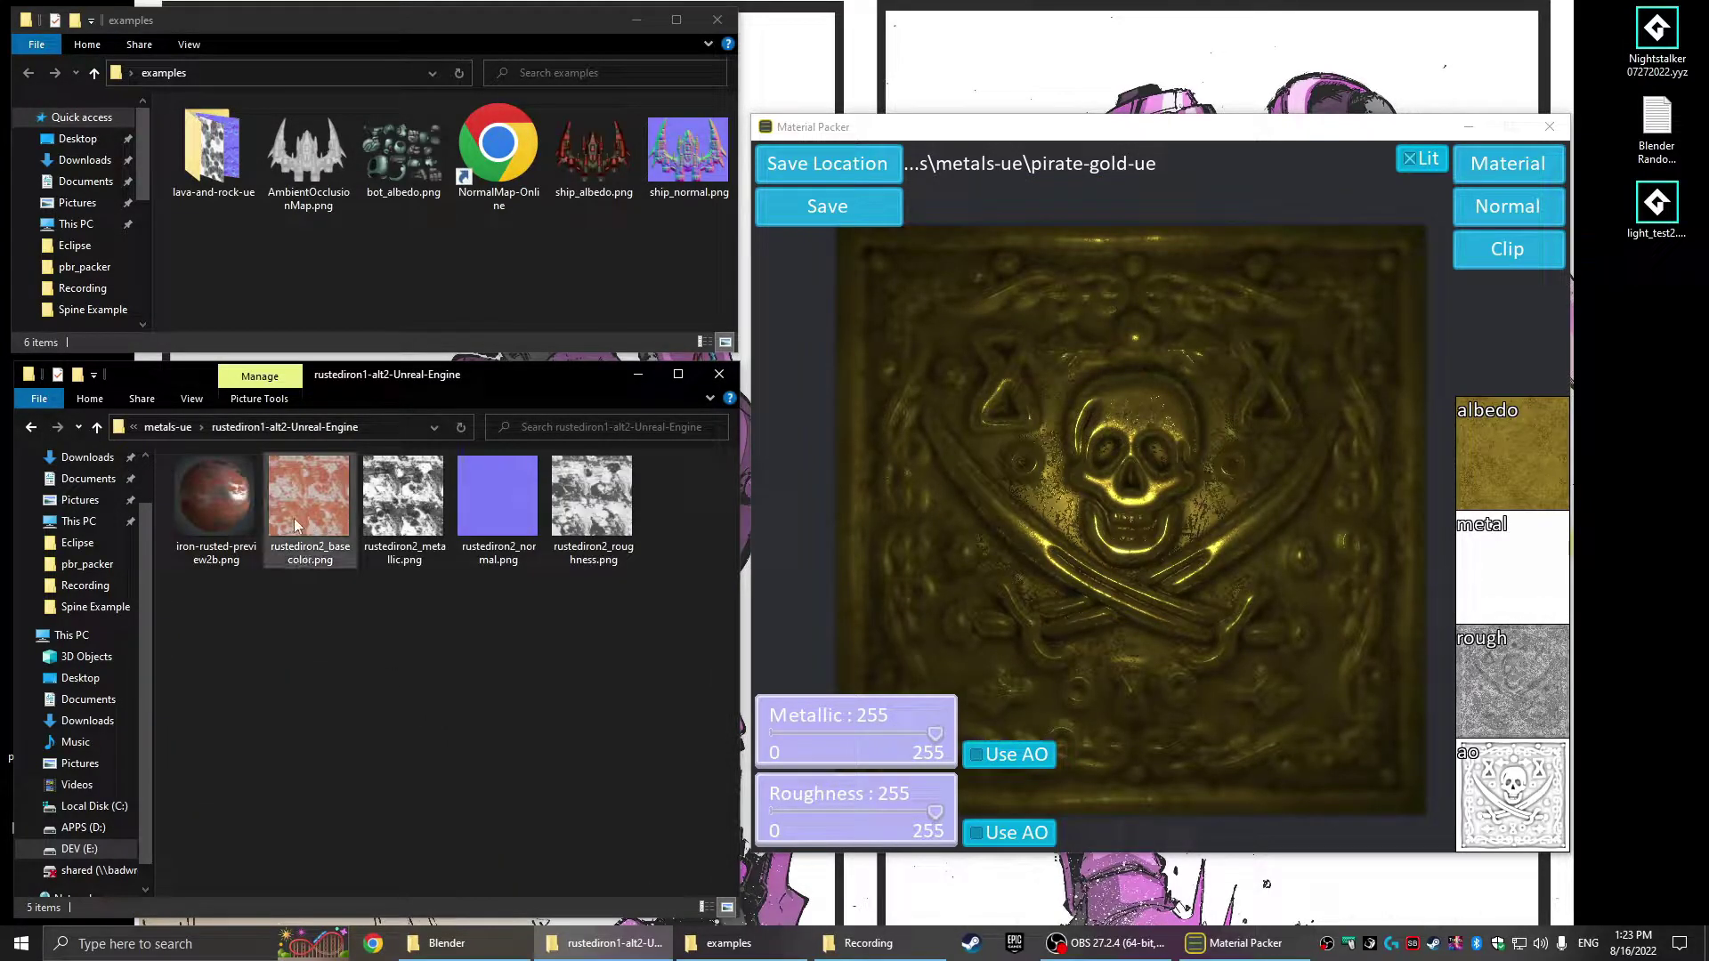
- Load the rusted iron basecolor, roughness and metallic maps into the albedo, rough and metal slots
left_click_drag(302, 511, 1497, 422)
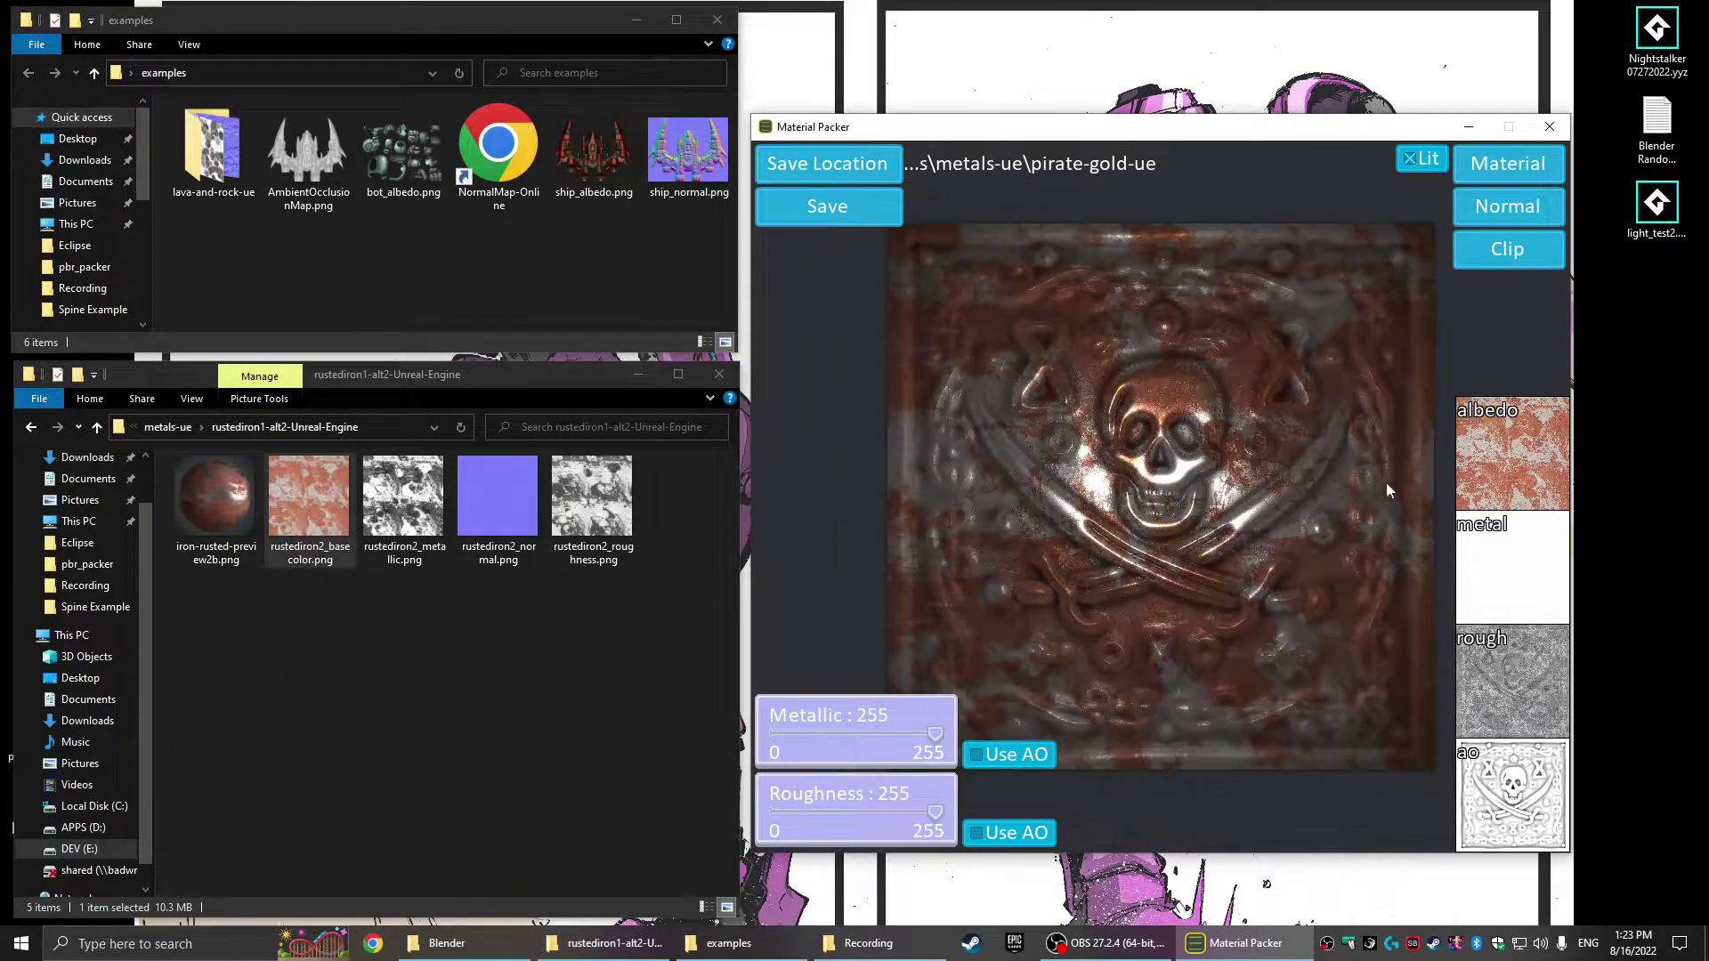
left_click_drag(1211, 492, 1134, 570)
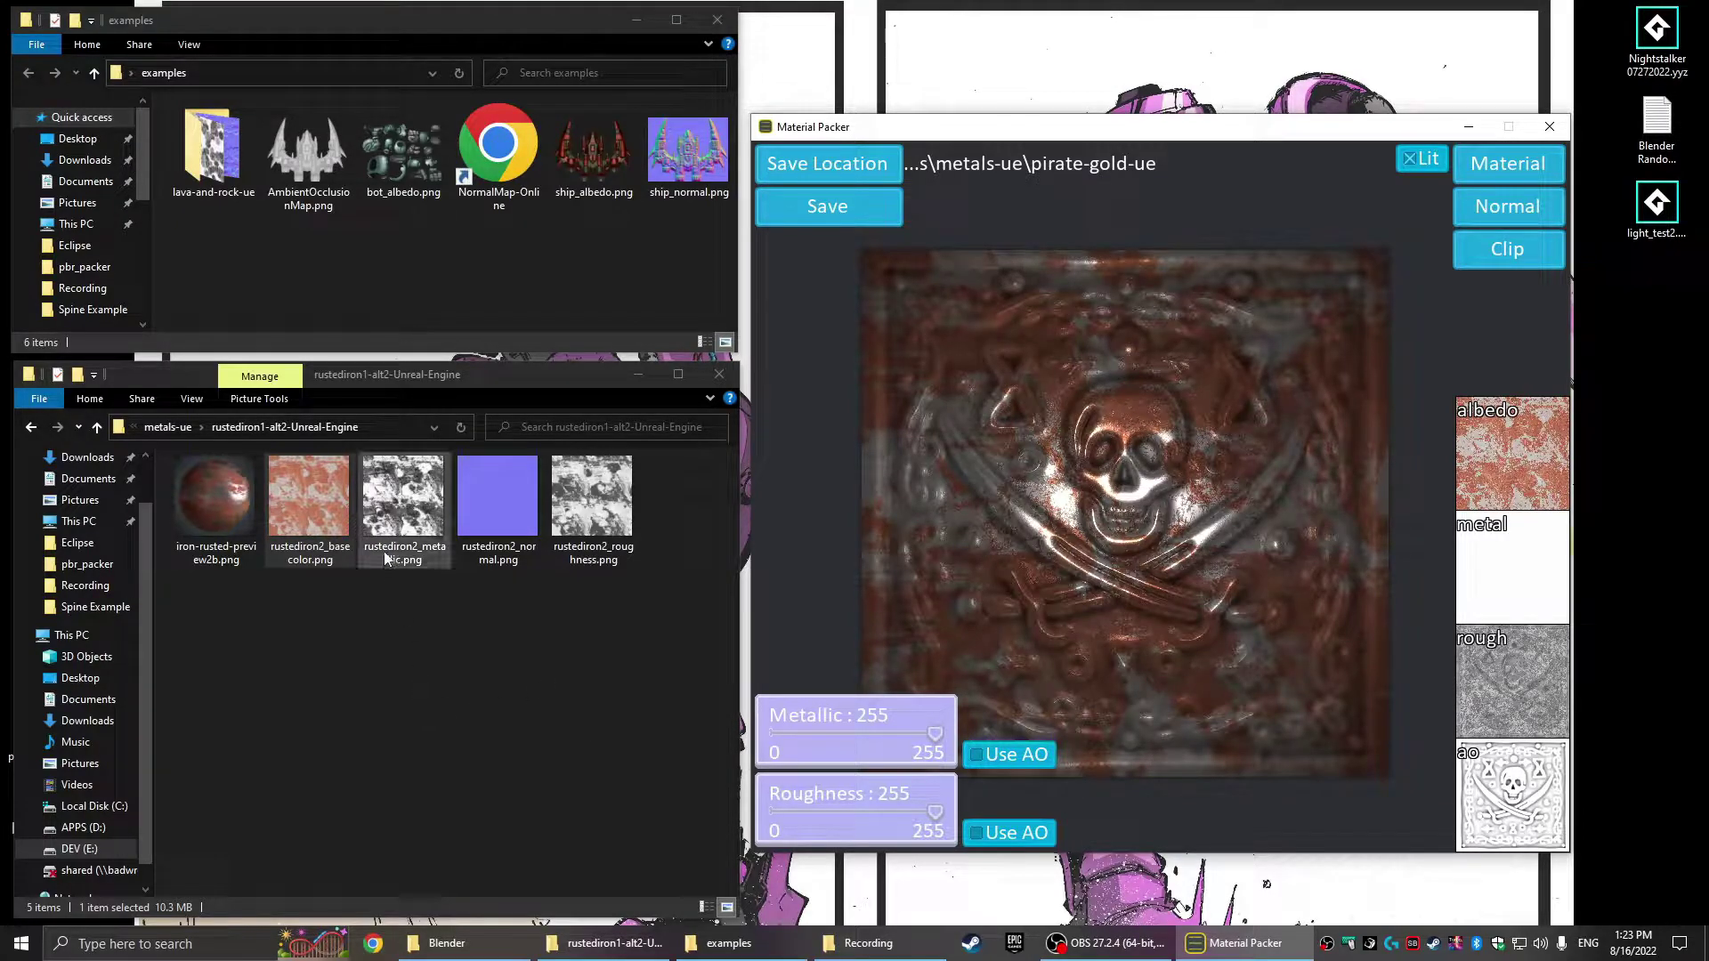
left_click_drag(592, 499, 1513, 693)
left_click_drag(403, 499, 1518, 556)
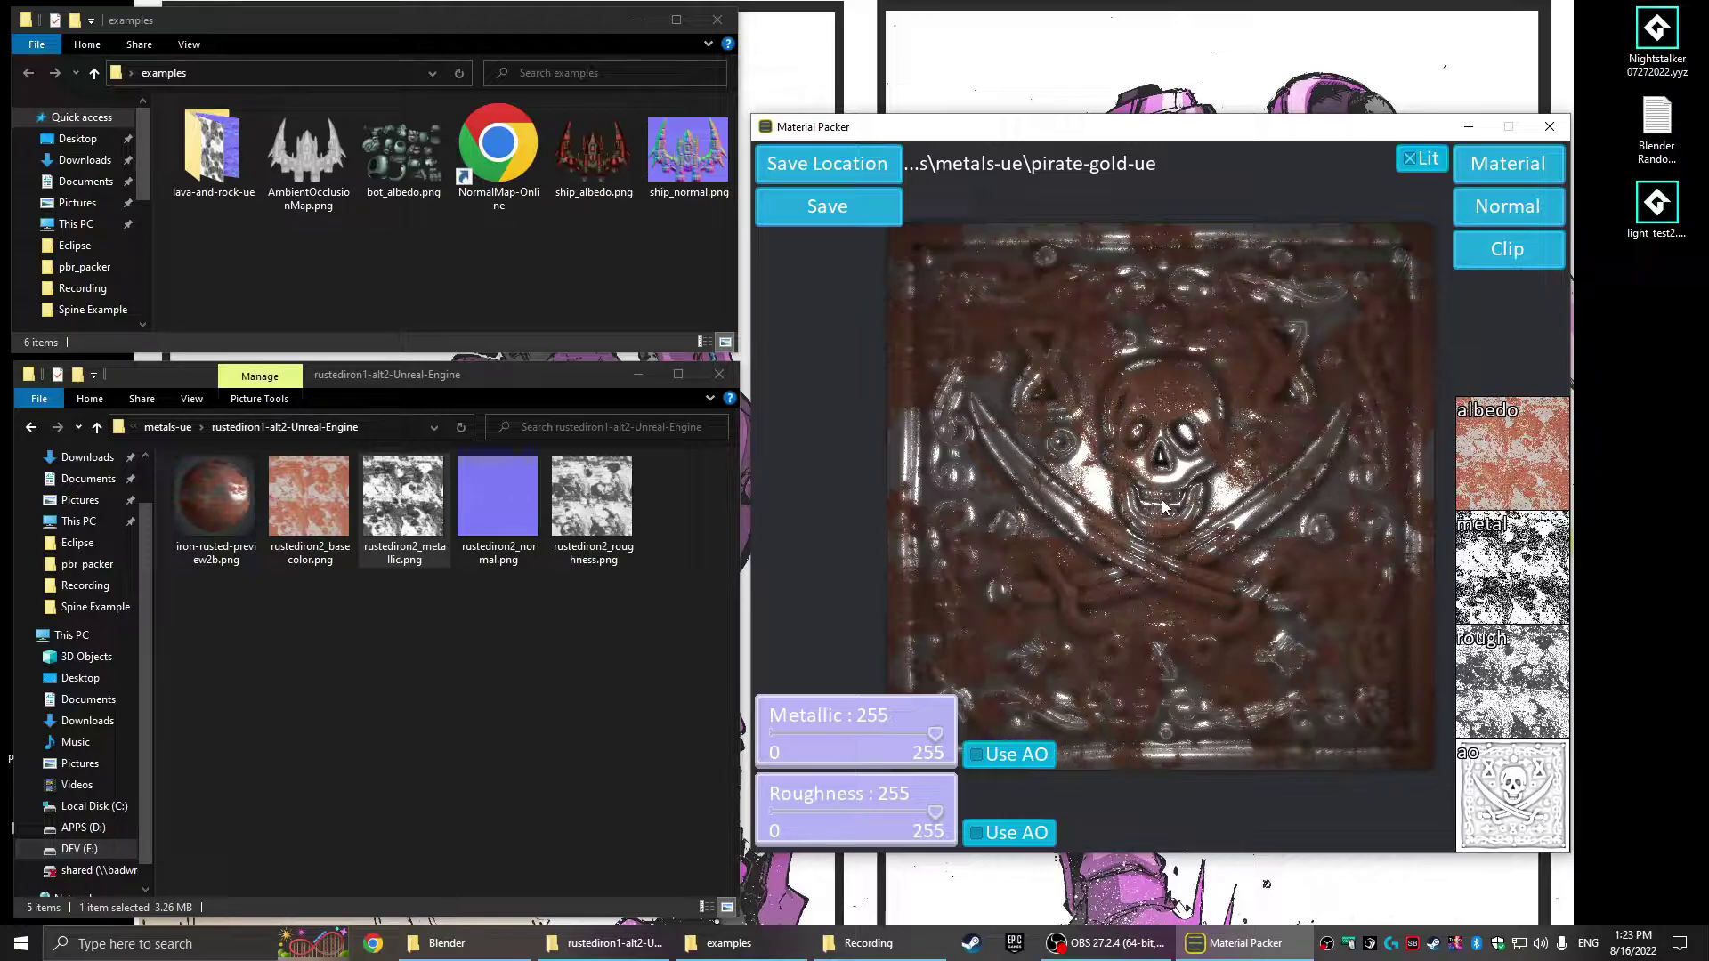
left_click_drag(1146, 519, 1156, 532)
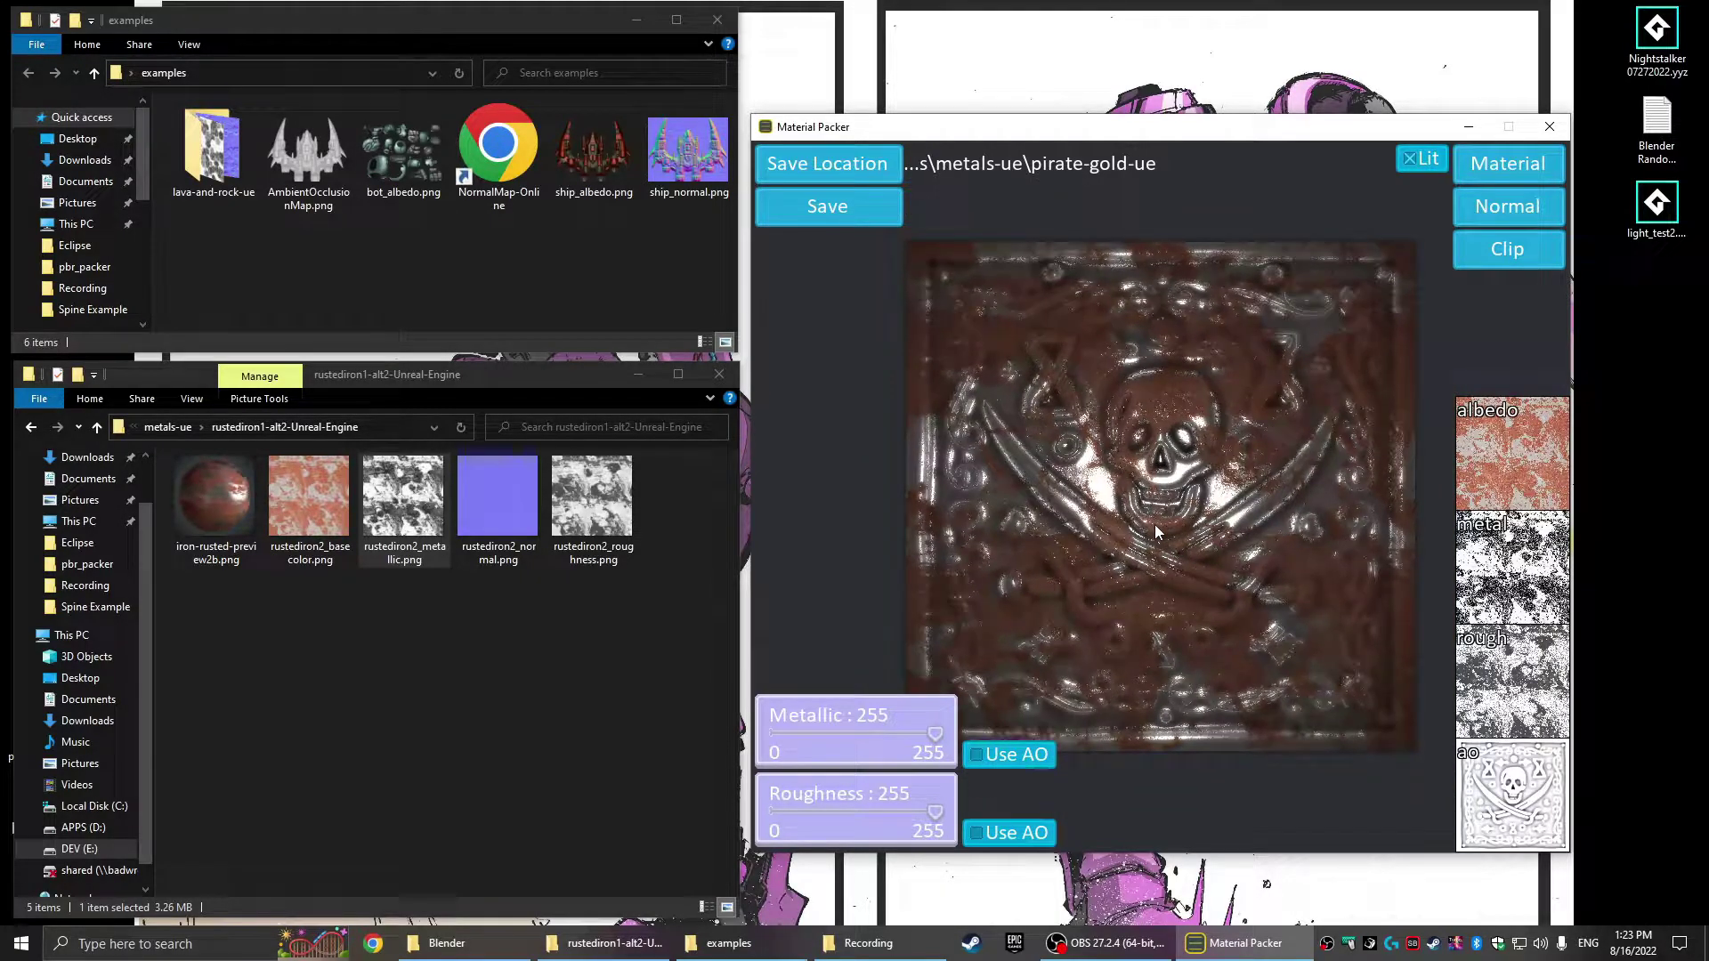
- Switch the preview to unlit, set the save location to Desktop, and show the normal channels
left_click(1424, 159)
left_click_drag(1209, 465, 946, 578)
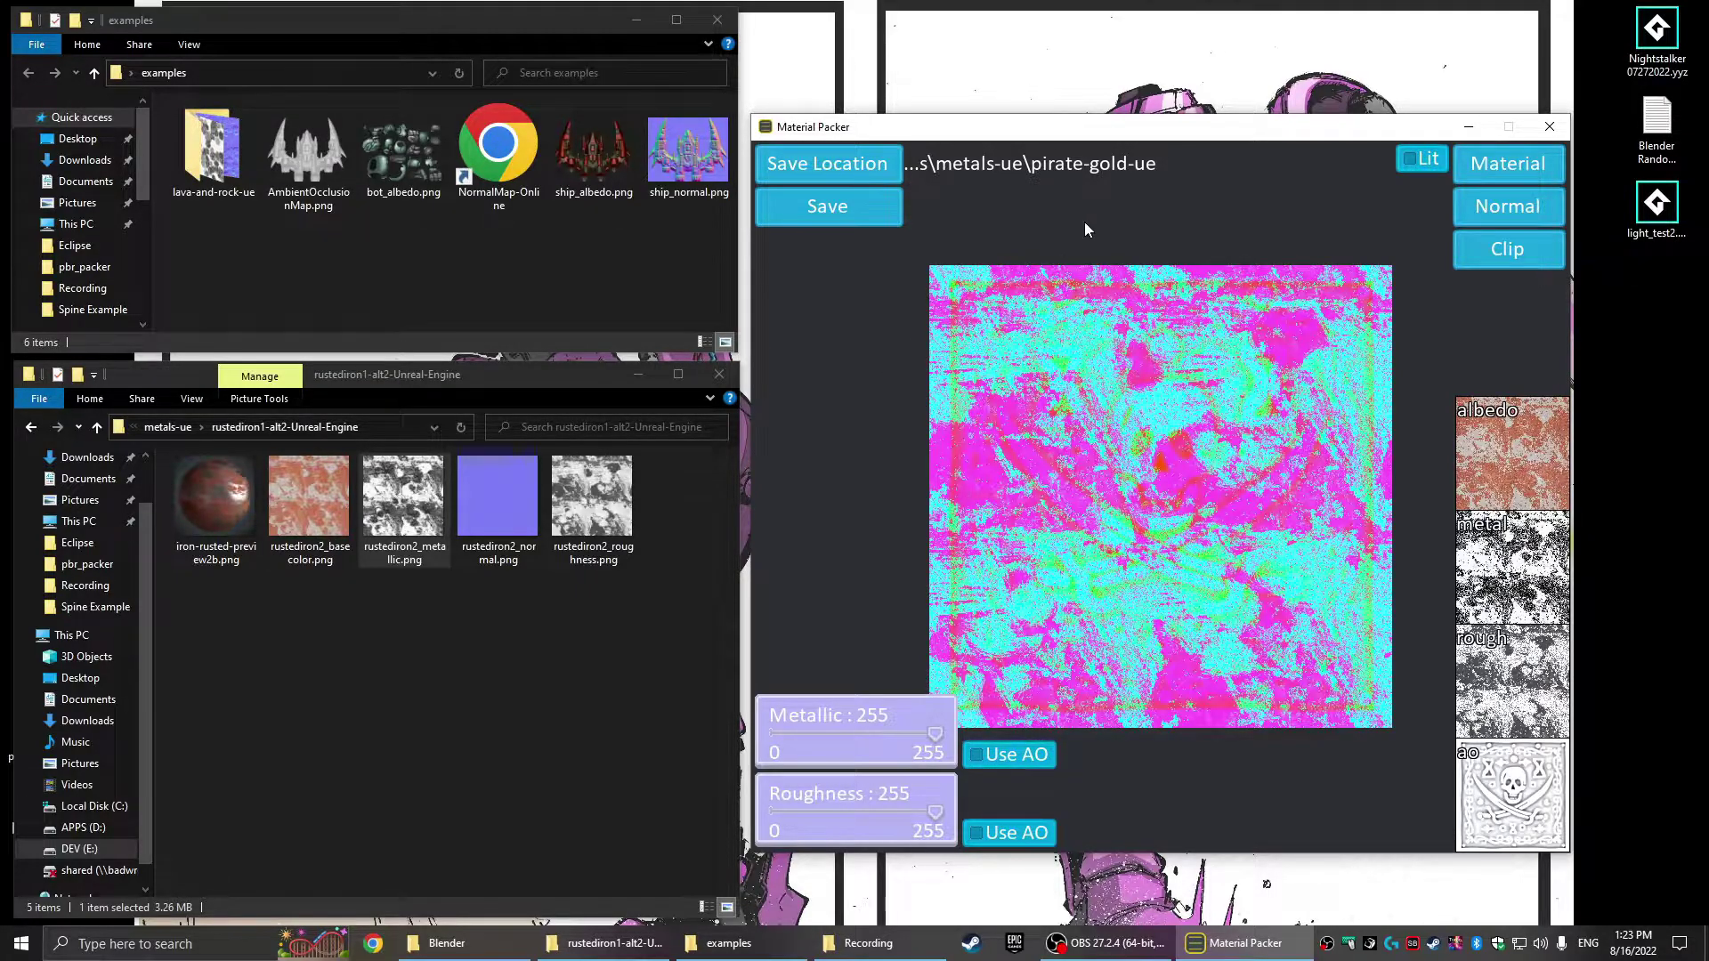
left_click(830, 164)
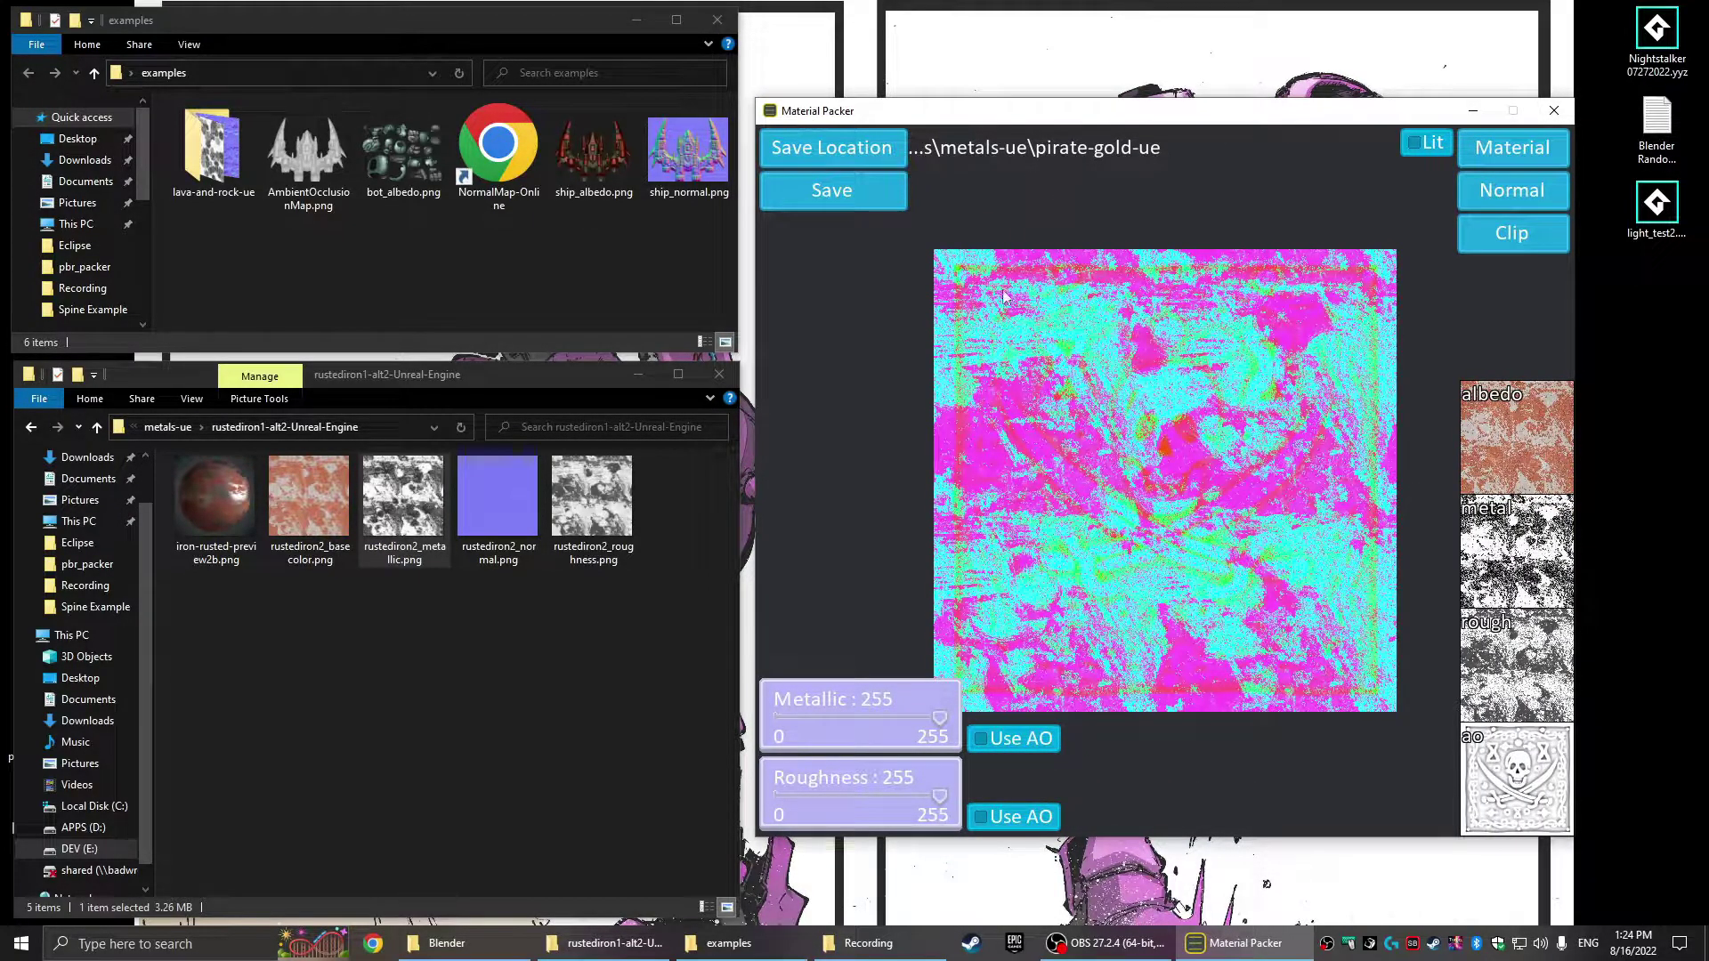
left_click(802, 150)
left_click(890, 459)
left_click(1550, 694)
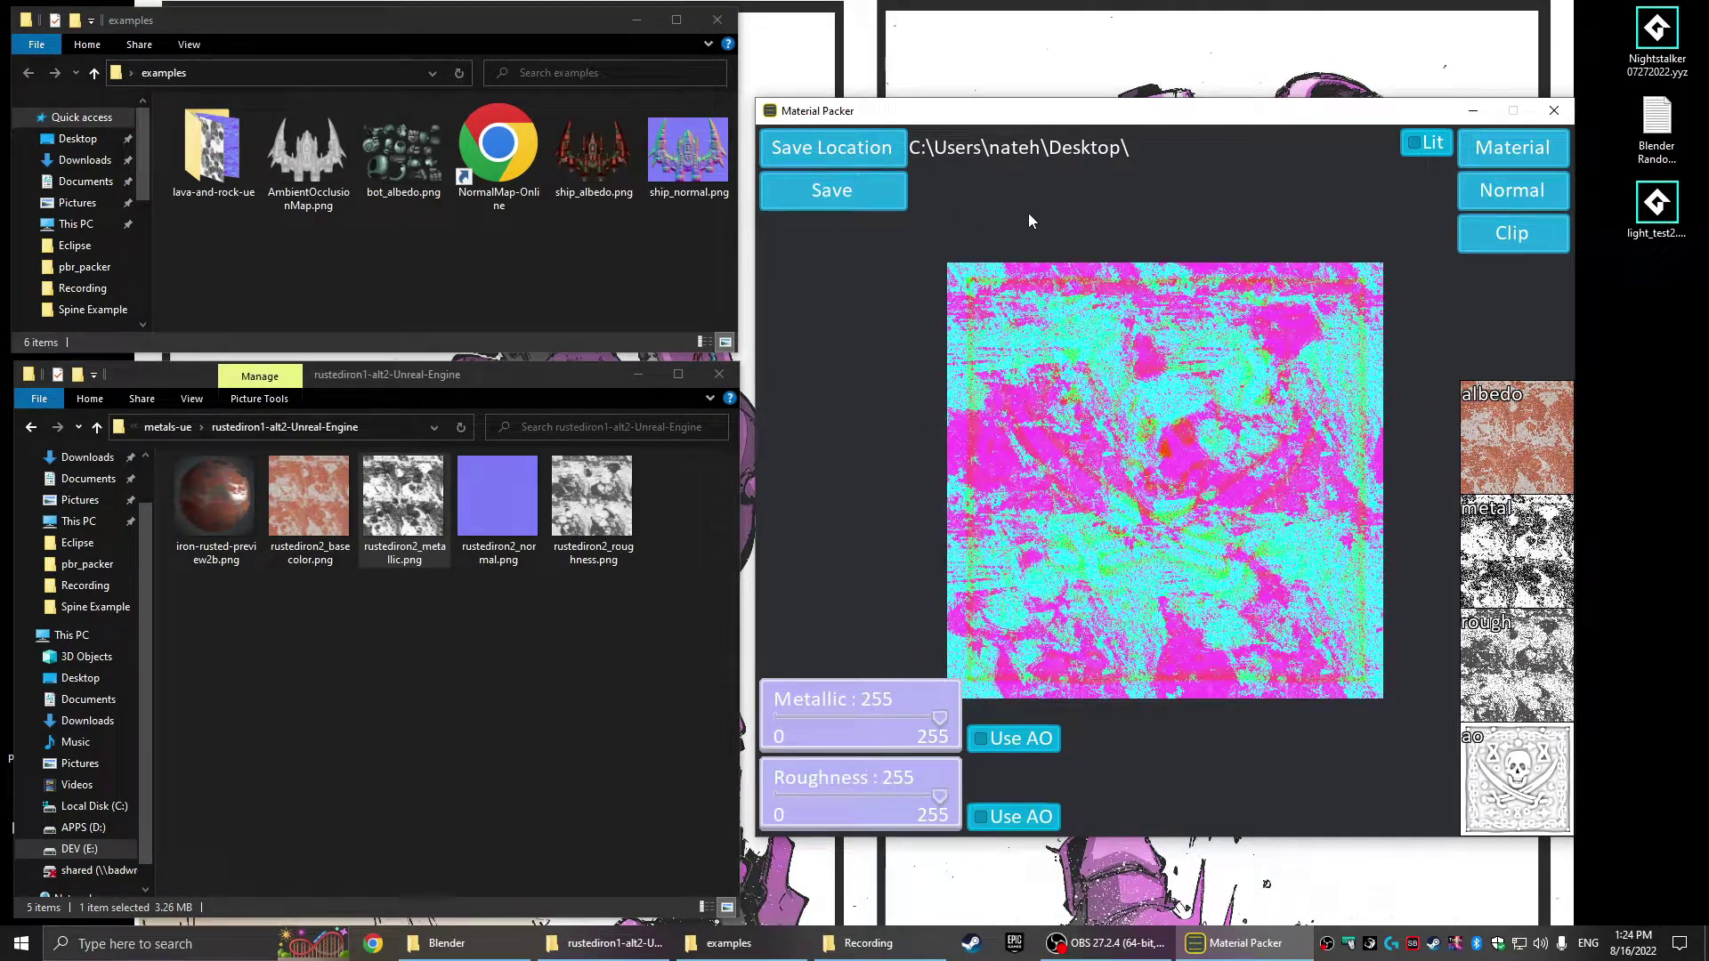
left_click(1549, 179)
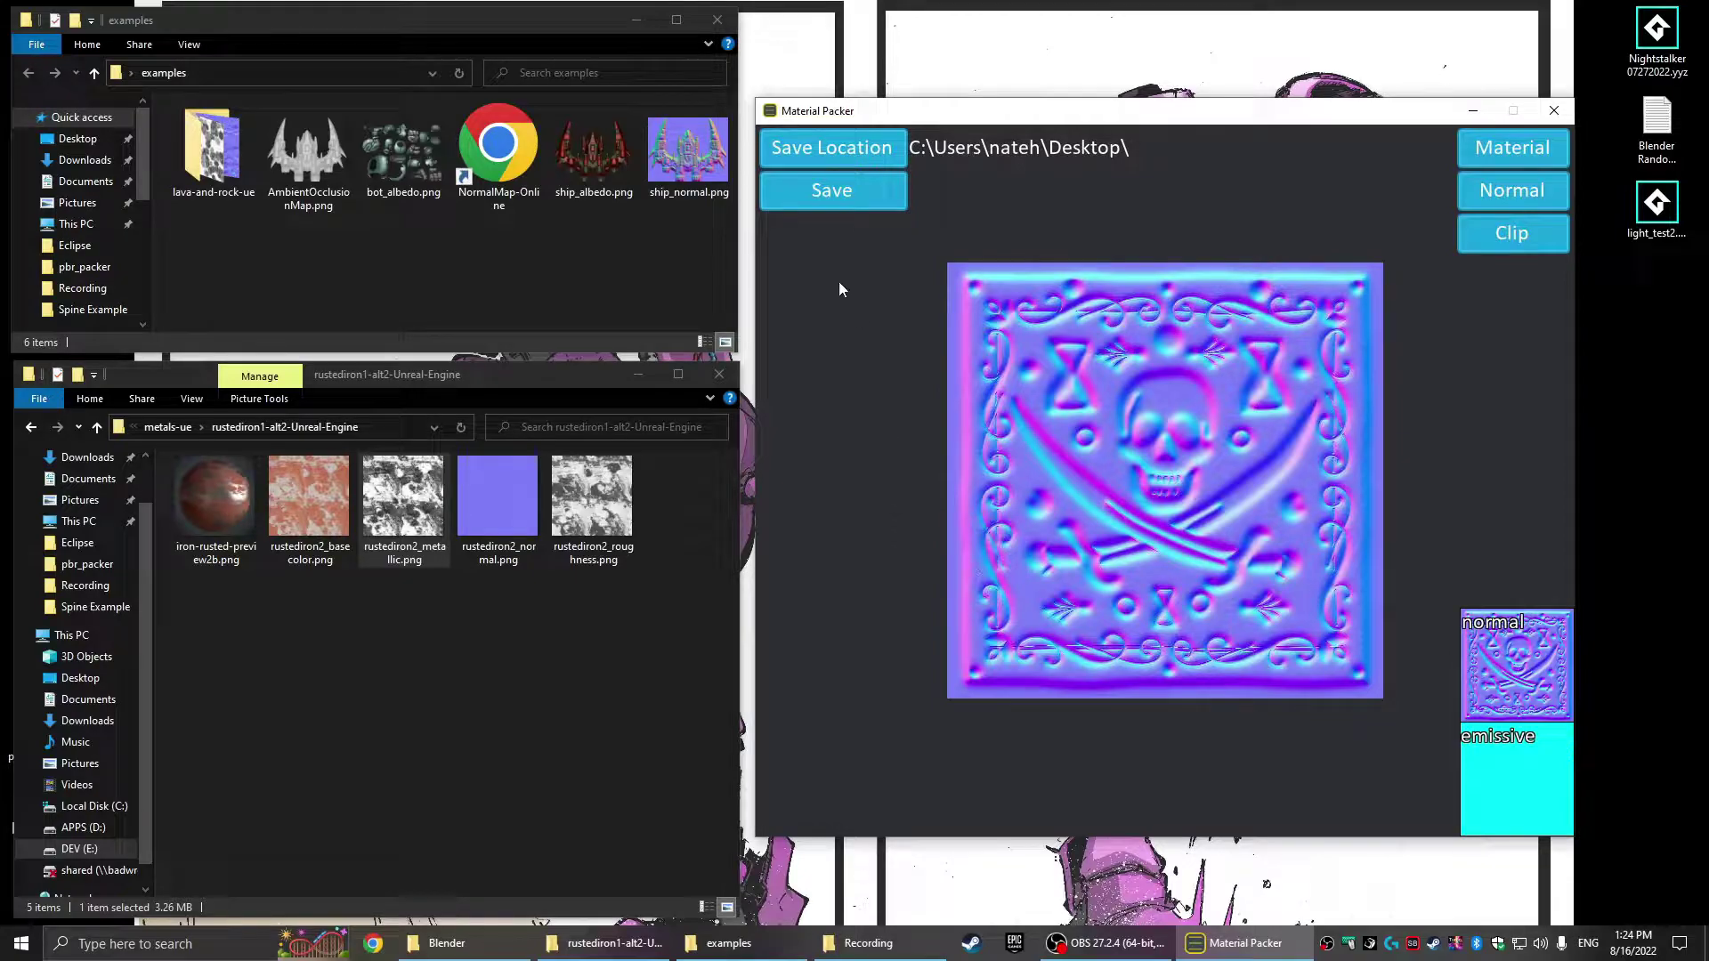
- Open lava-and-rock-ue and load its albedo, metallic, roughness and AO maps
double_click(214, 146)
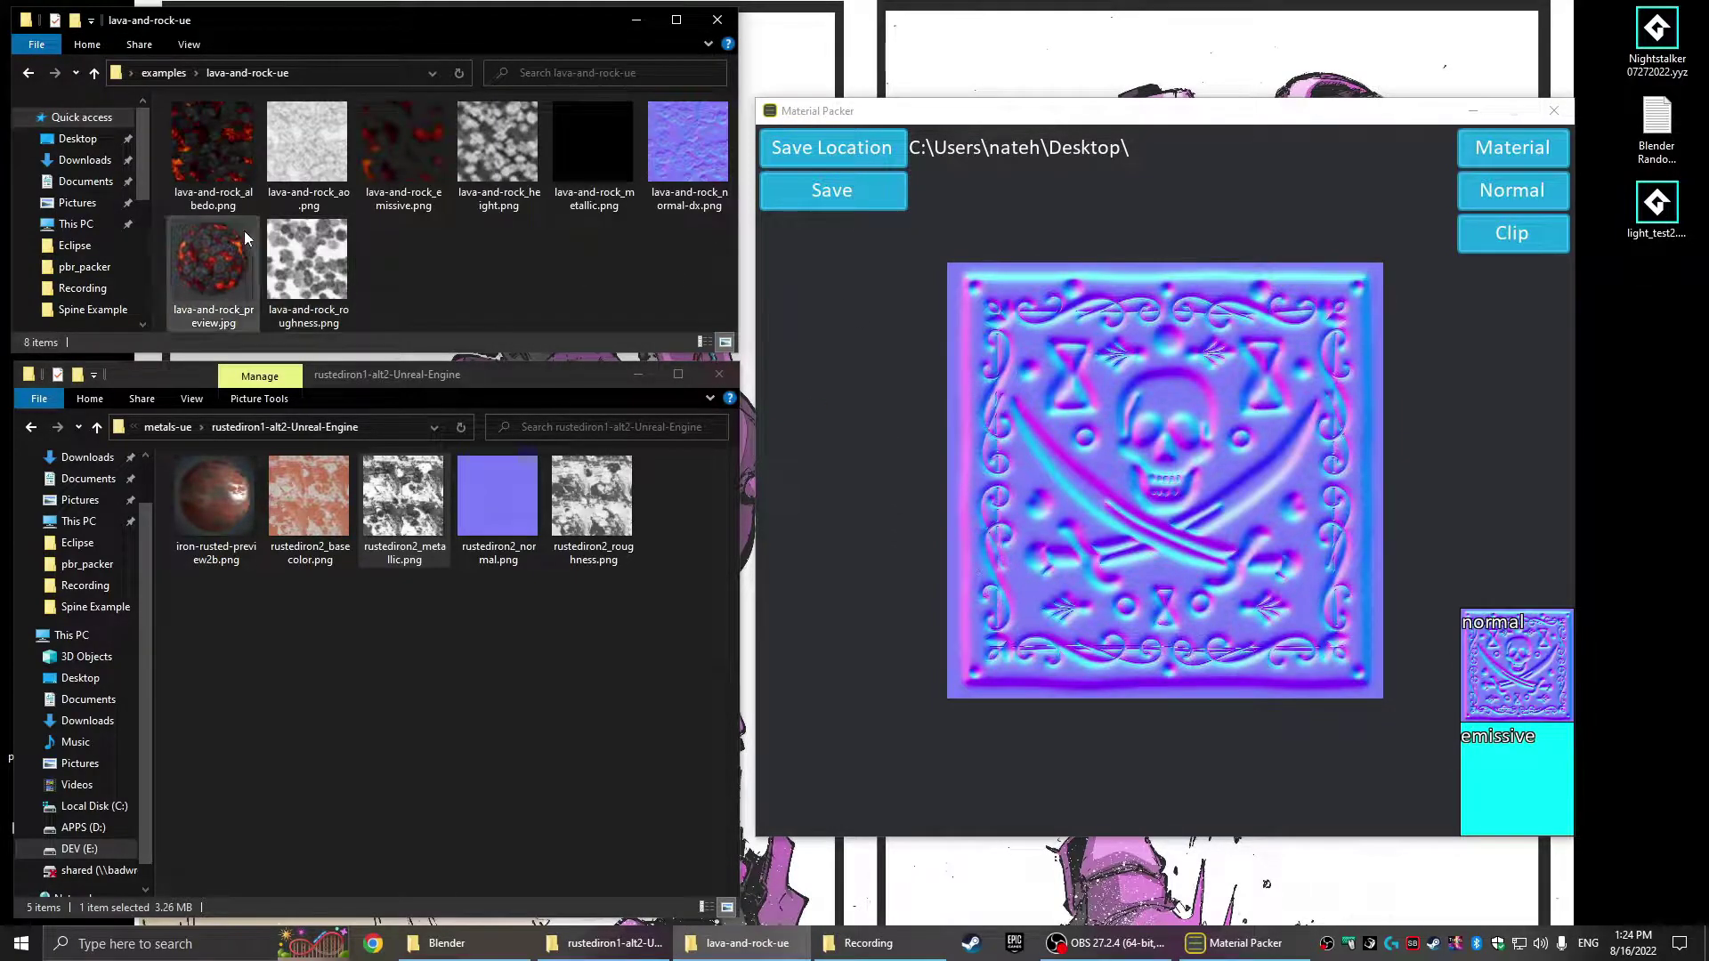
left_click(1512, 148)
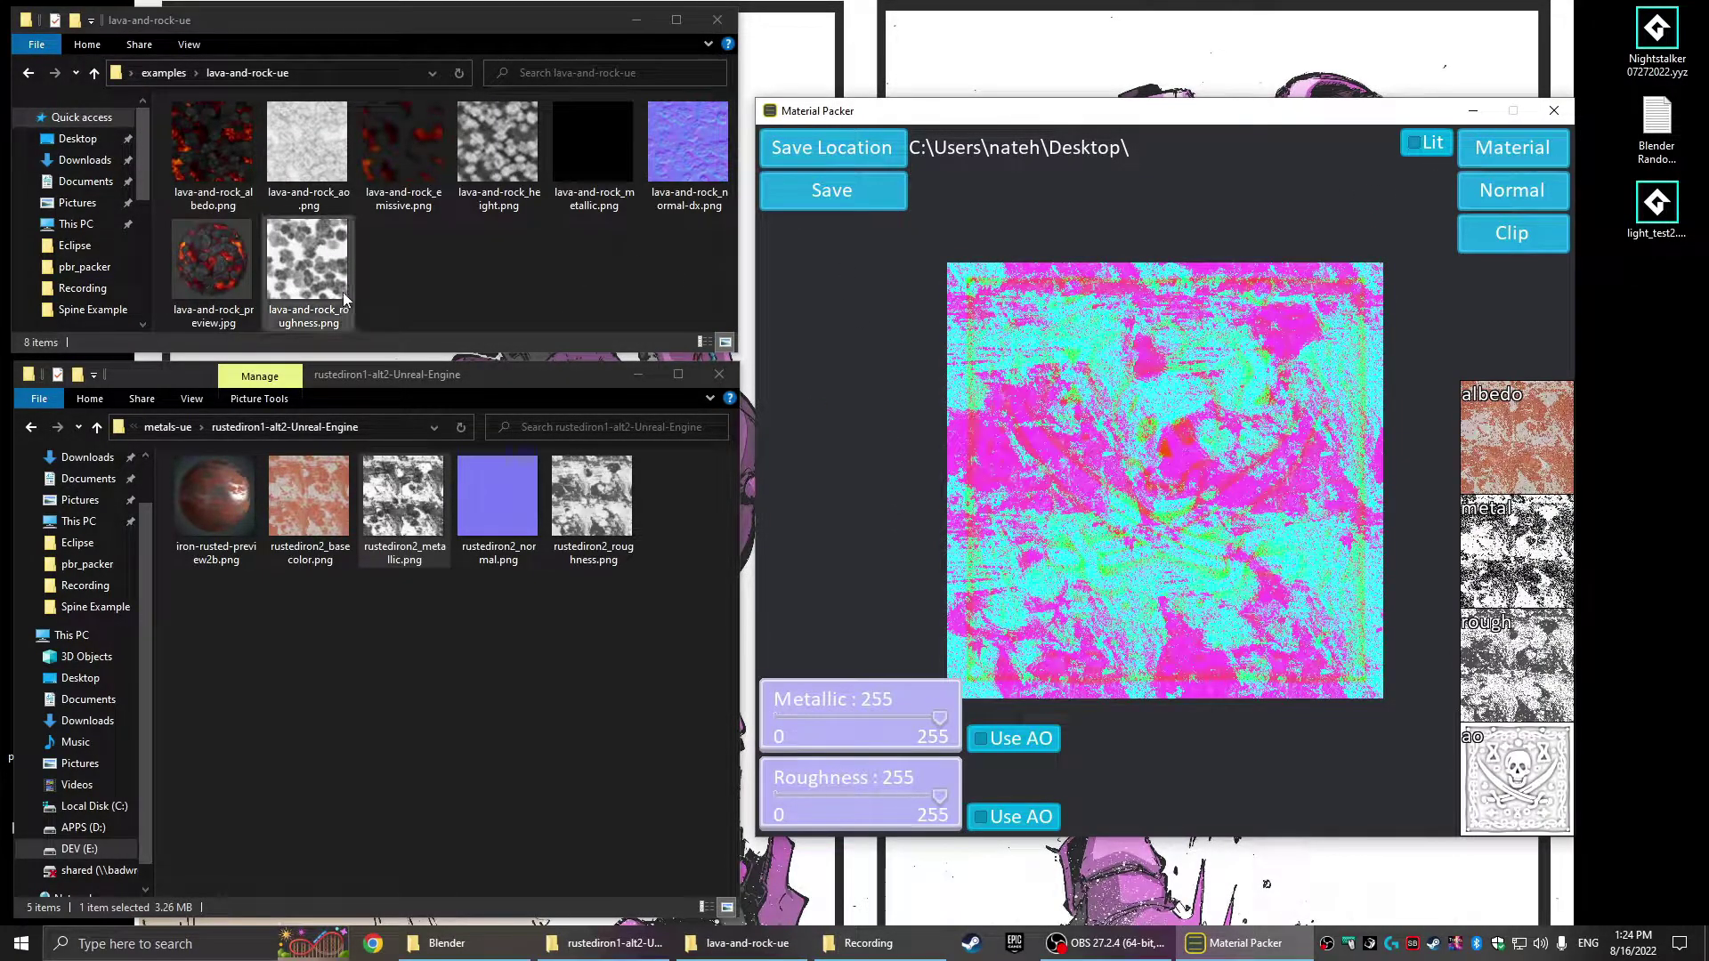
left_click_drag(205, 162, 1495, 432)
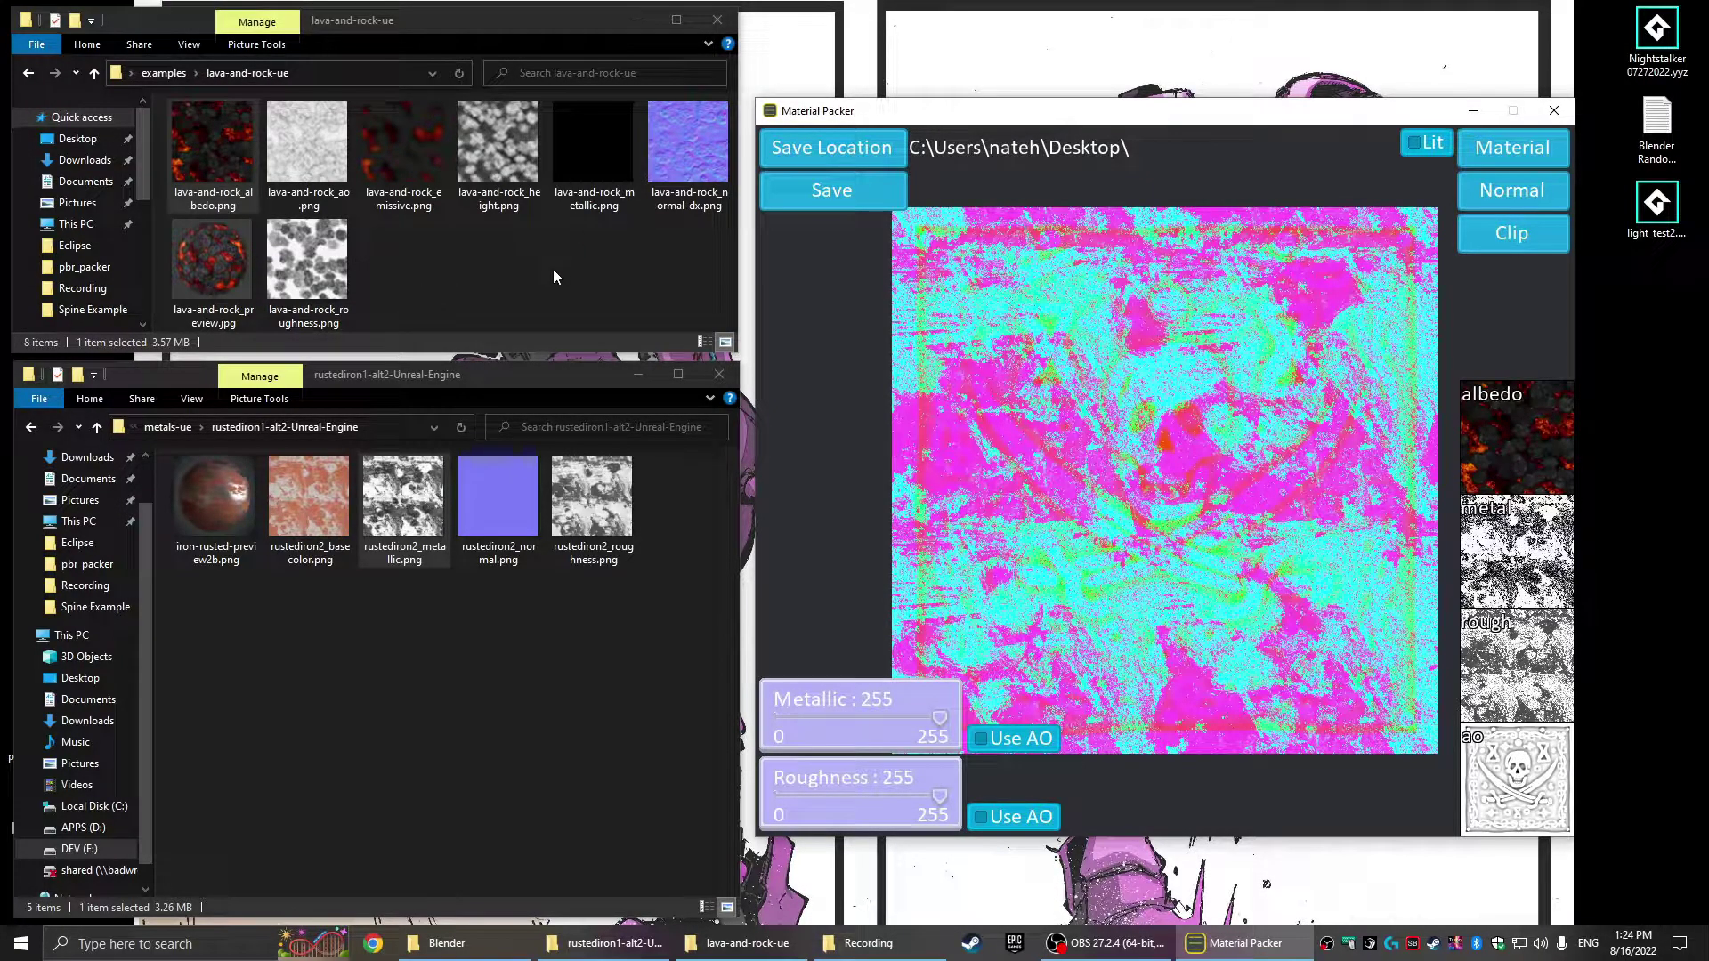
left_click_drag(569, 147, 1484, 560)
left_click_drag(307, 258, 1549, 650)
left_click_drag(307, 143, 1513, 775)
- Load the lava-and-rock normal map, then view the material lit, zooming and rotating the tile
left_click(1512, 190)
left_click_drag(687, 142, 1491, 681)
left_click(1479, 141)
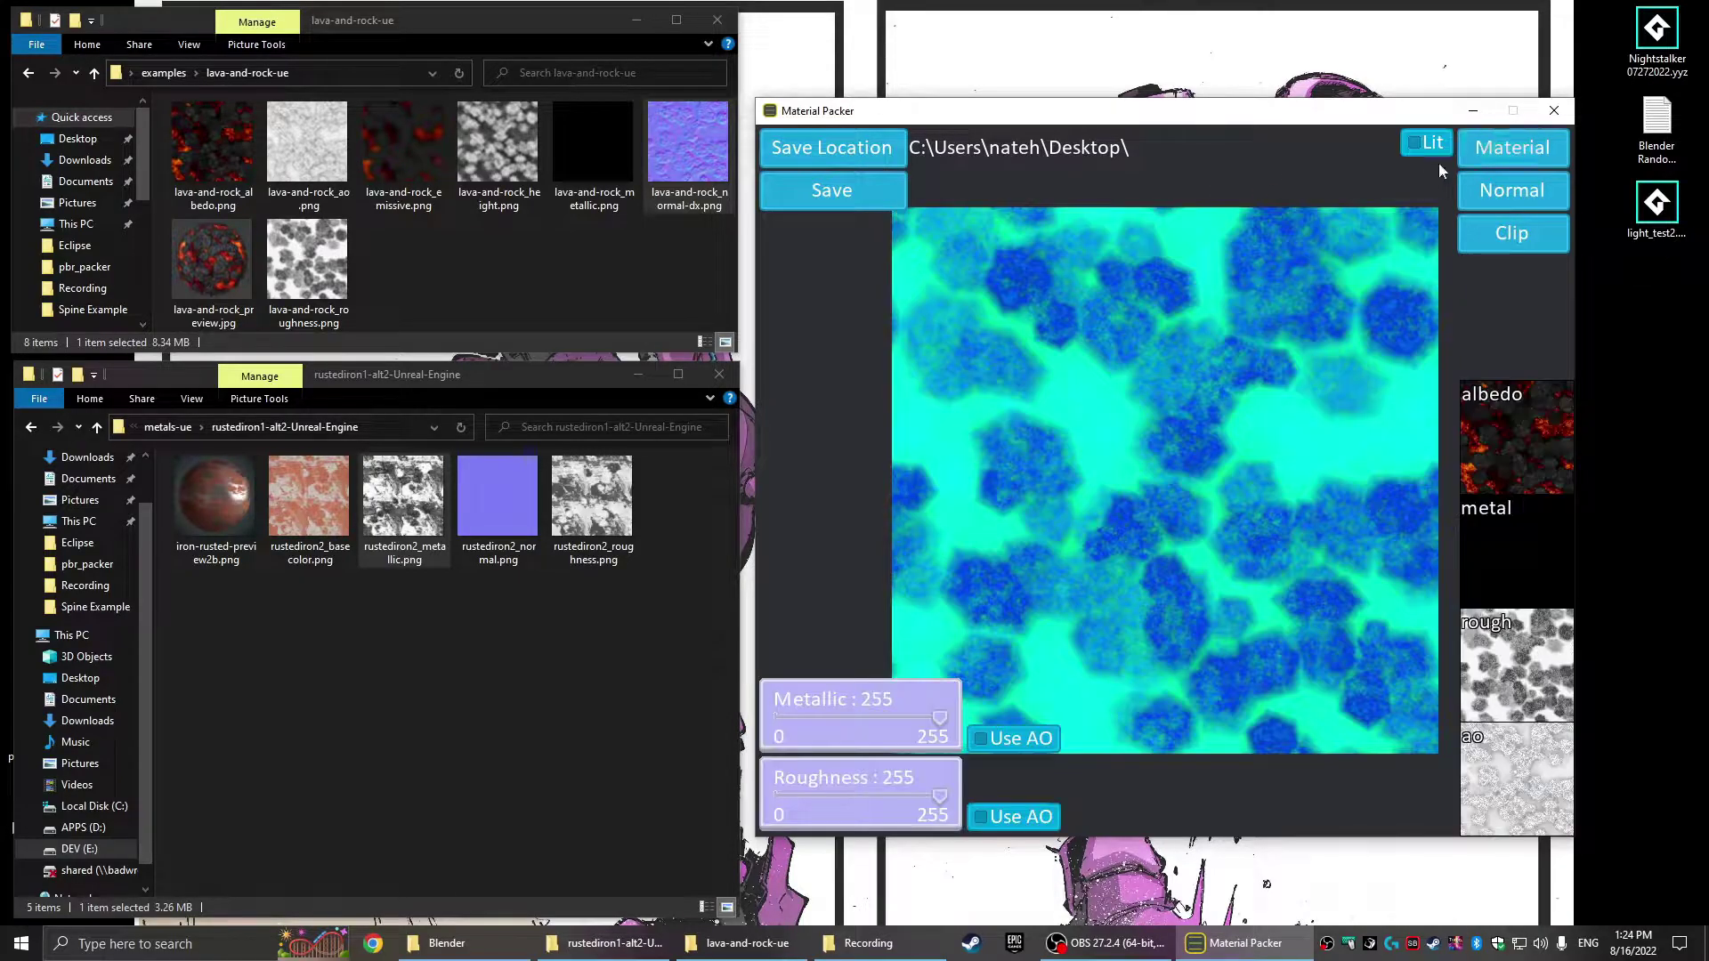
left_click(1417, 147)
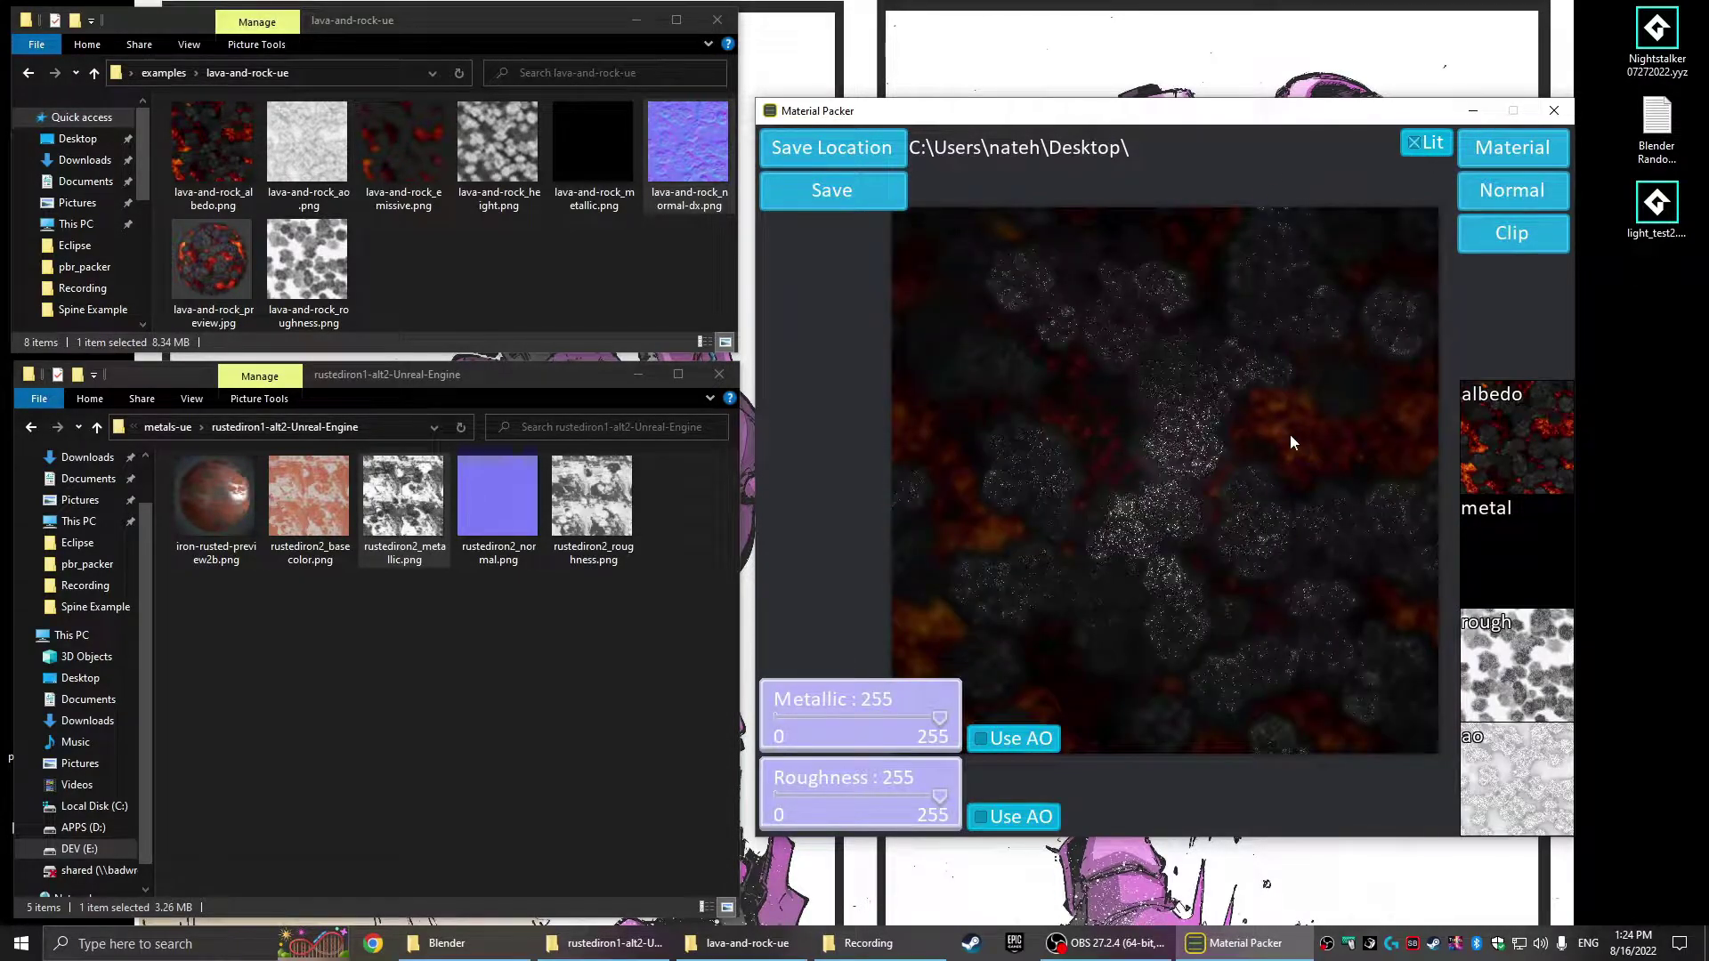
scroll(1301, 429, "up", 1)
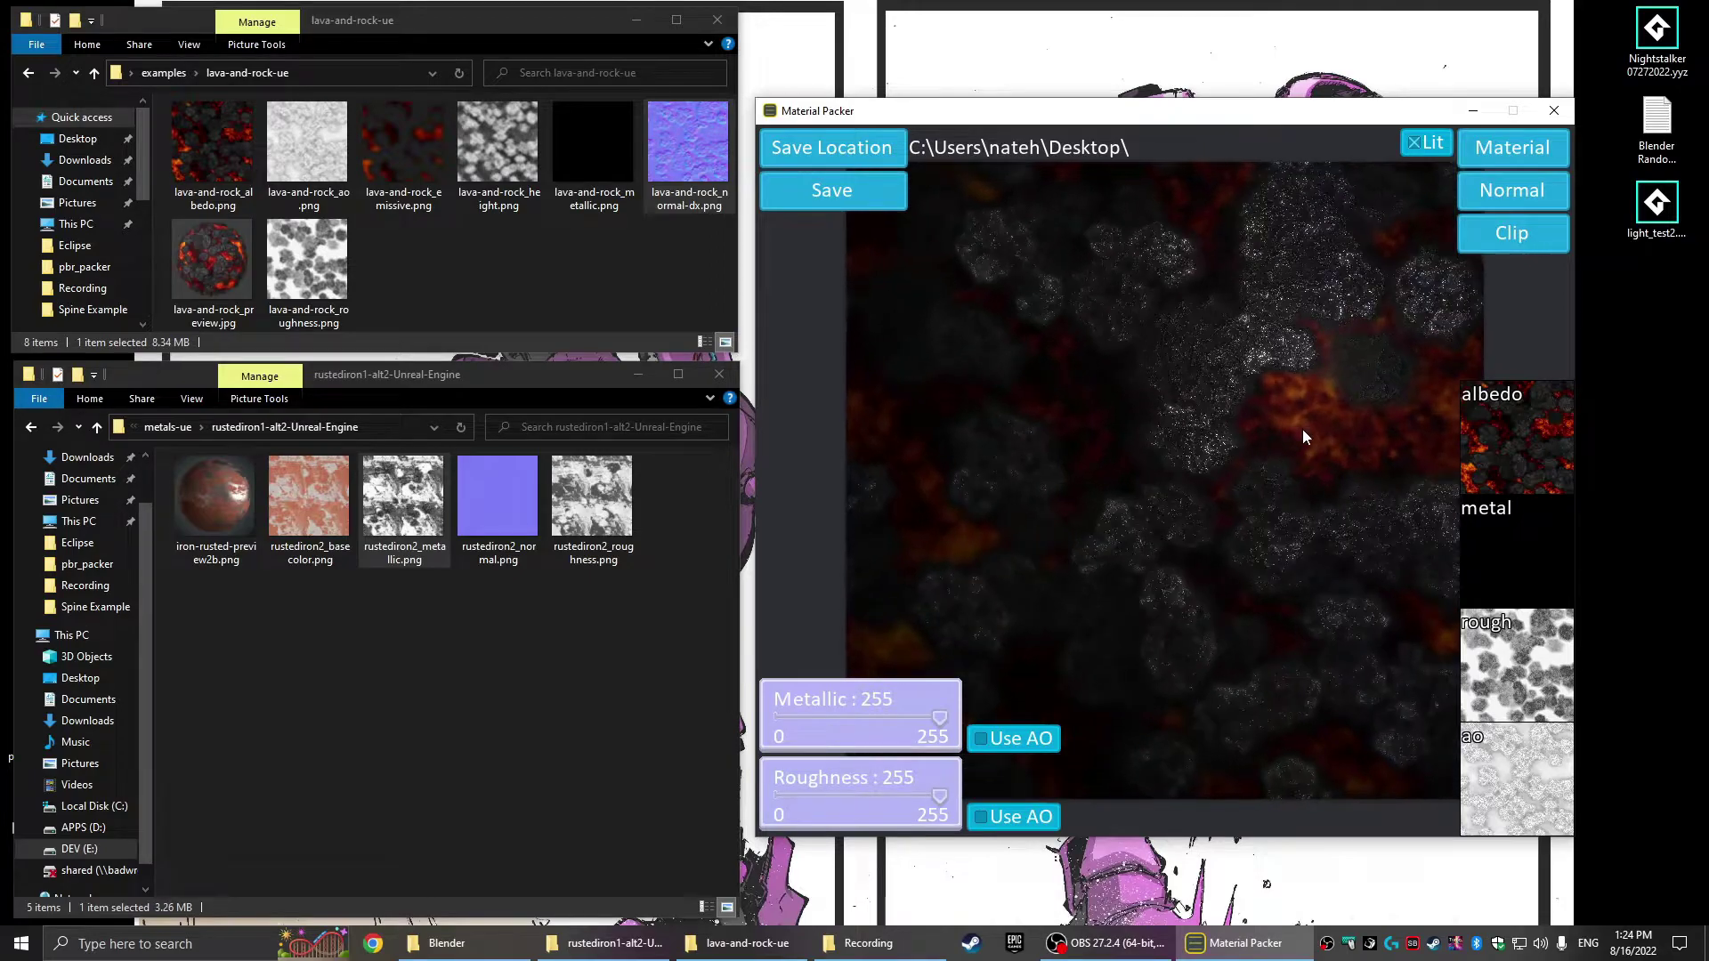
scroll(1301, 429, "up", 1)
left_click_drag(1209, 578, 1216, 527)
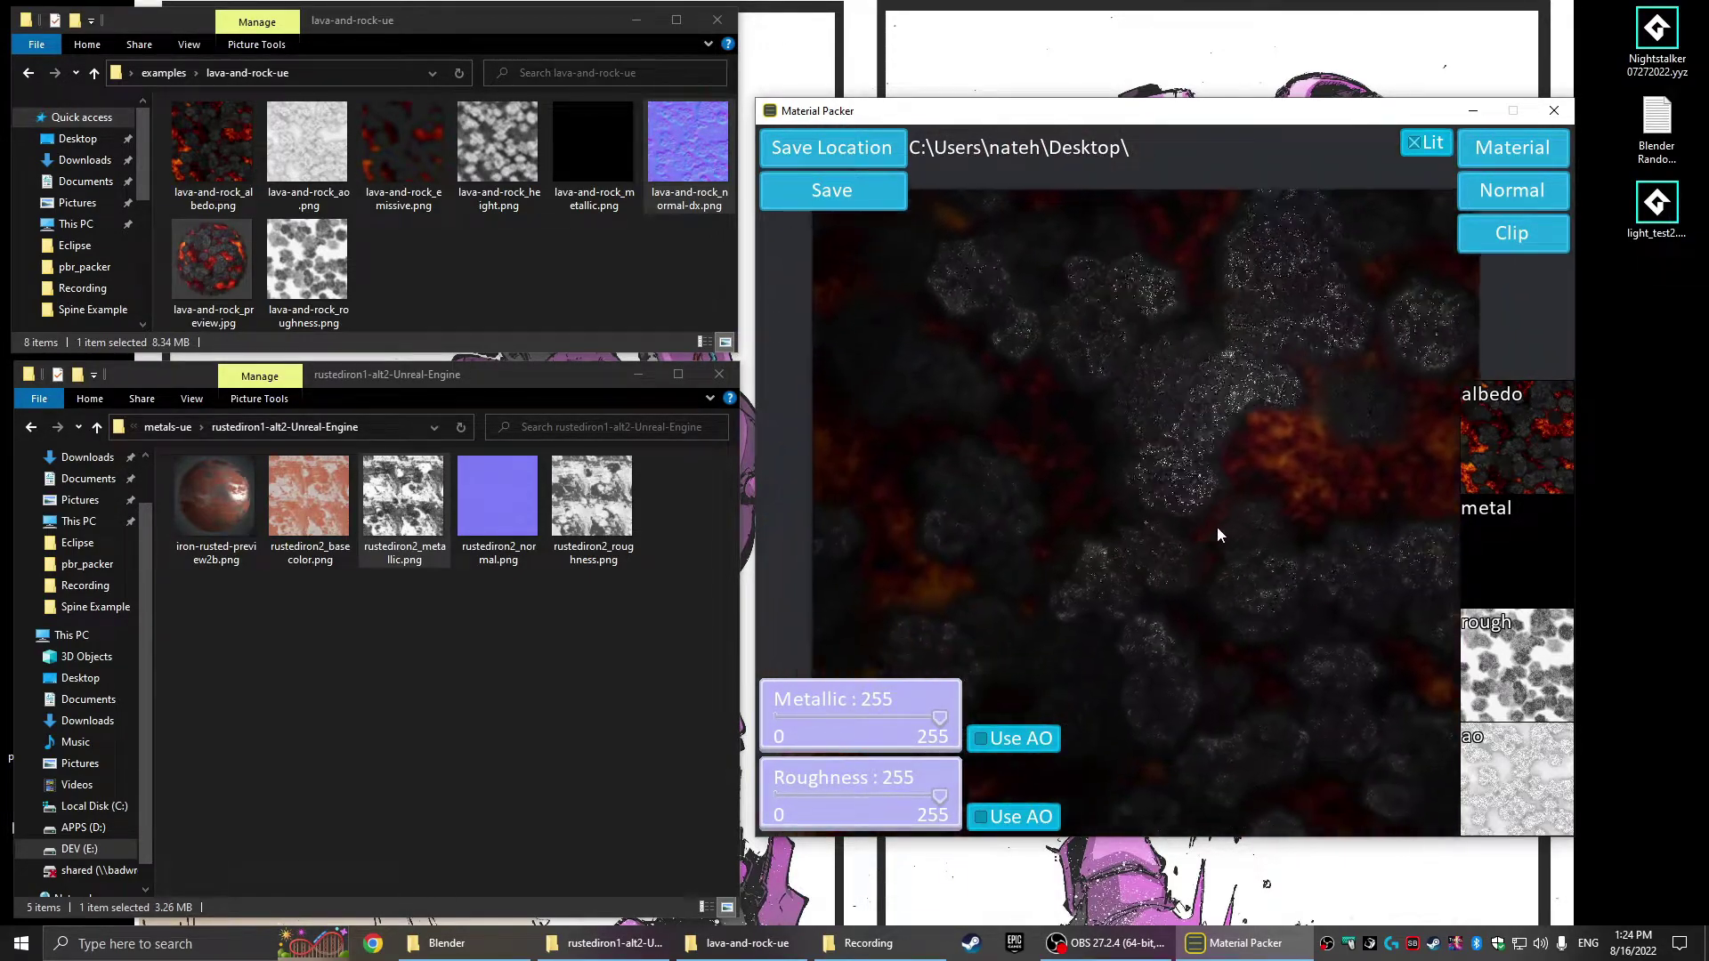
- Load lava-and-rock_emissive.png into the emissive slot of the normal channels
left_click(1512, 189)
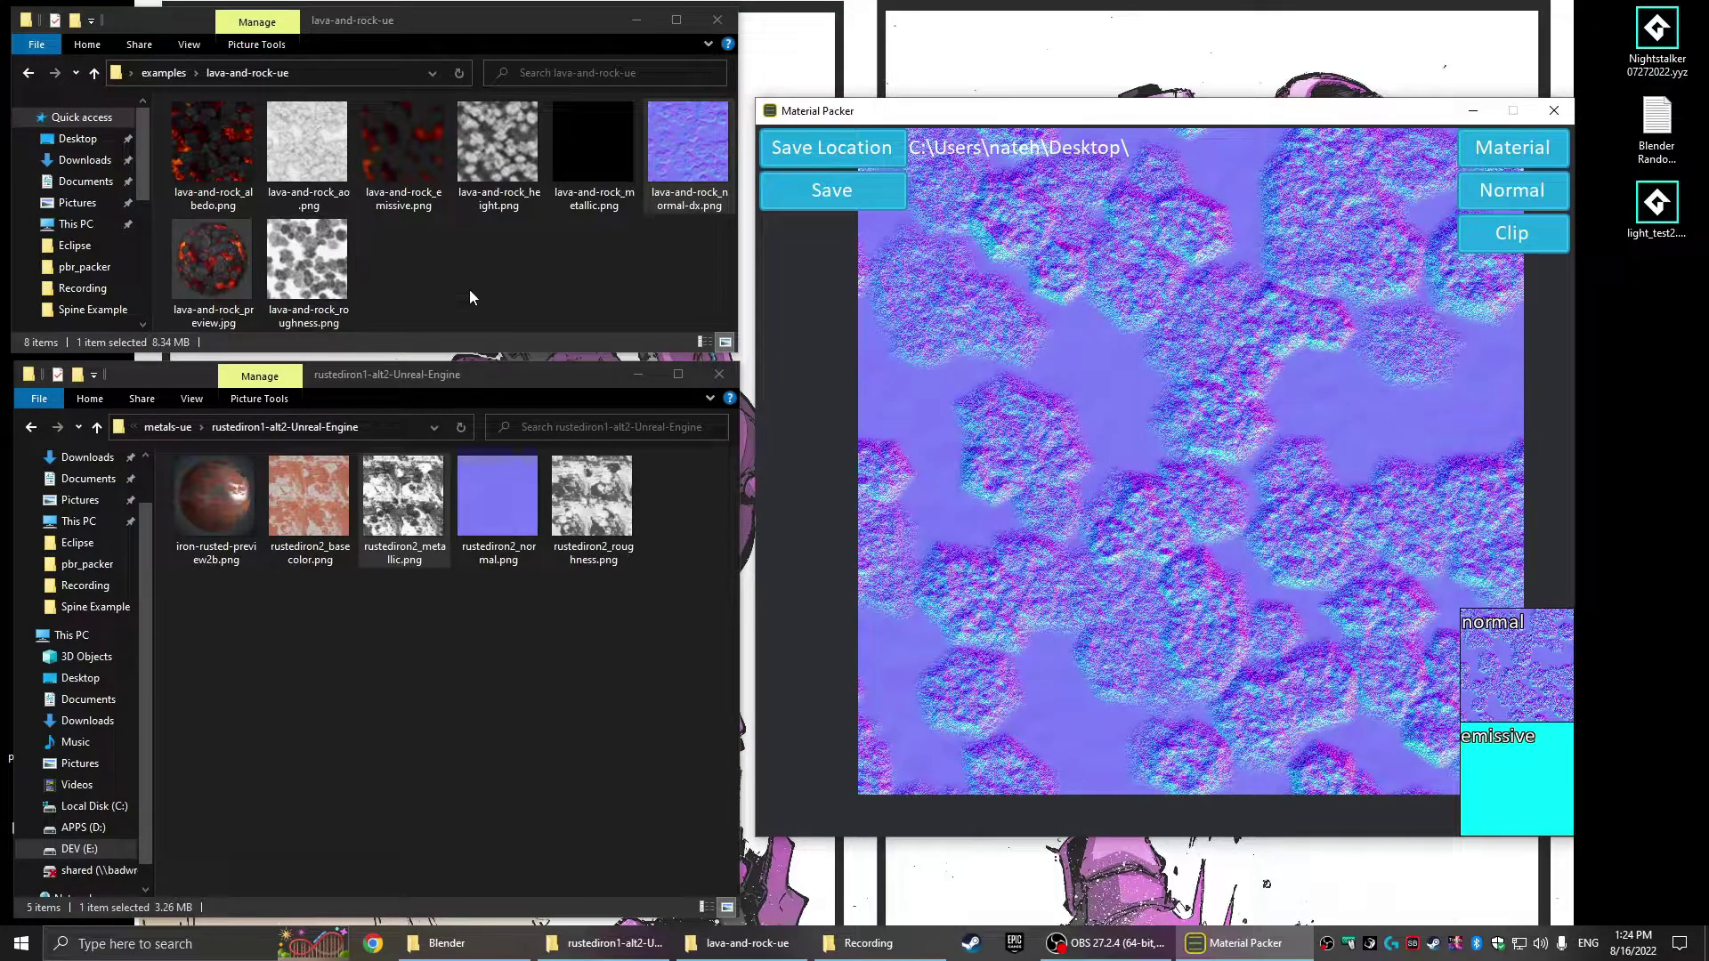
left_click(404, 215)
left_click_drag(404, 212, 1519, 780)
scroll(1211, 476, "up", 2)
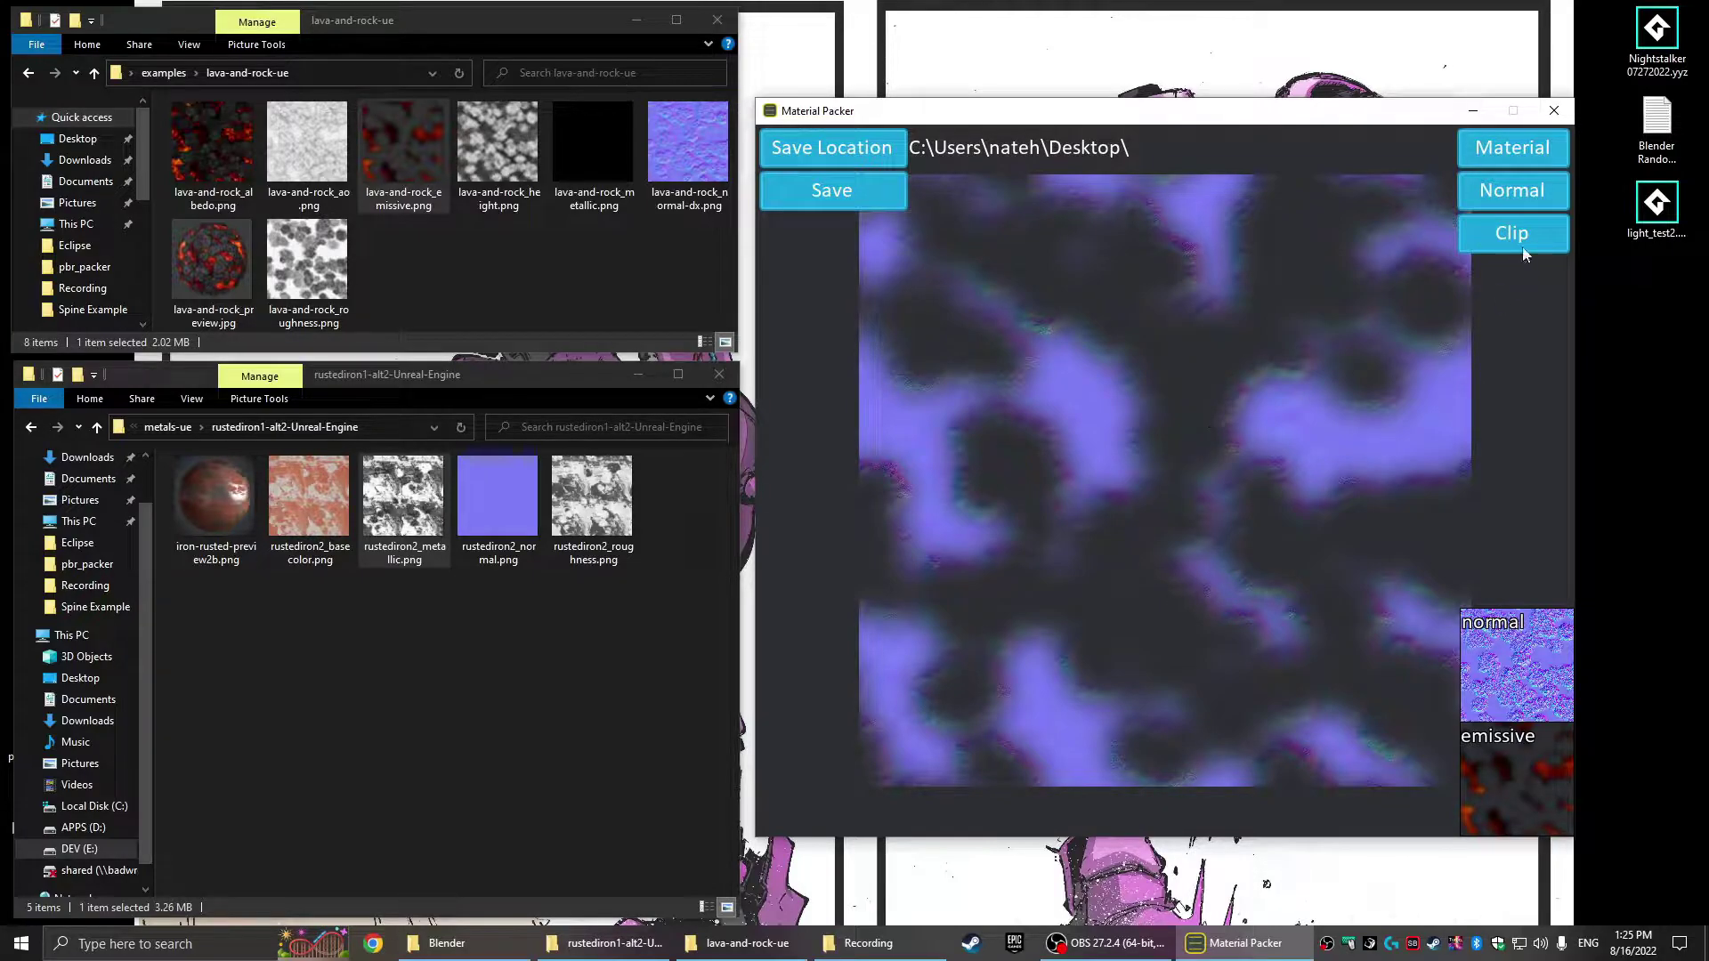
- Show the lit lava-and-rock material preview and zoom in and out on it
left_click(1494, 149)
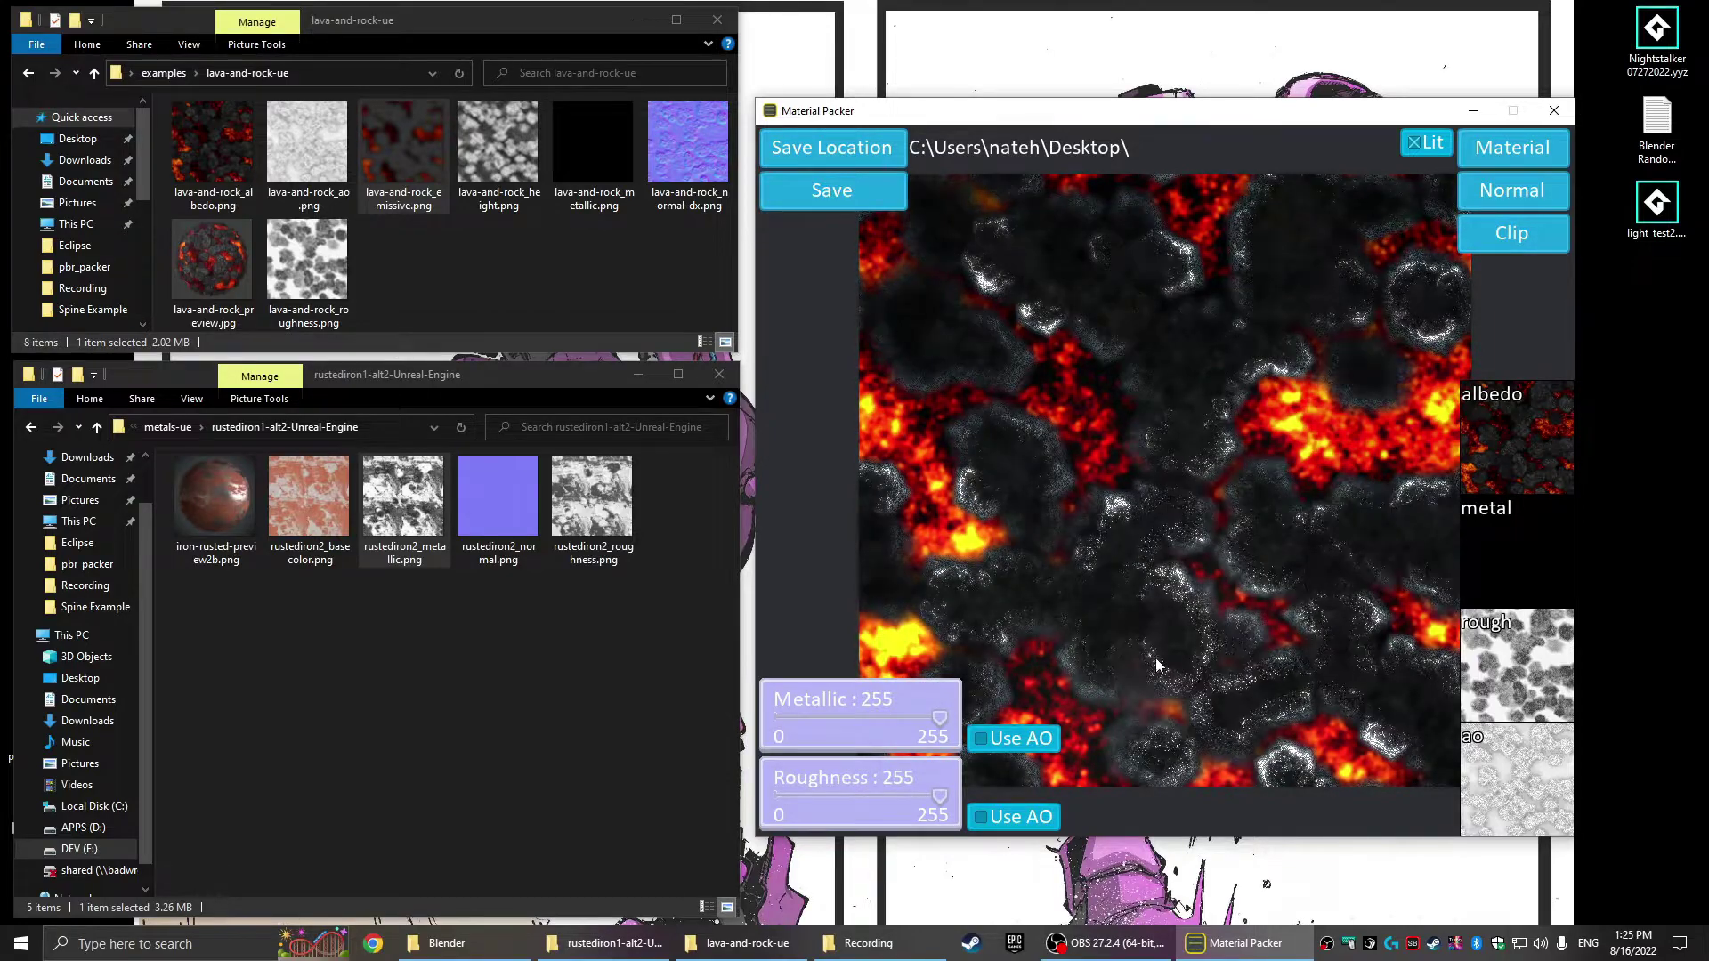
scroll(1367, 402, "up", 3)
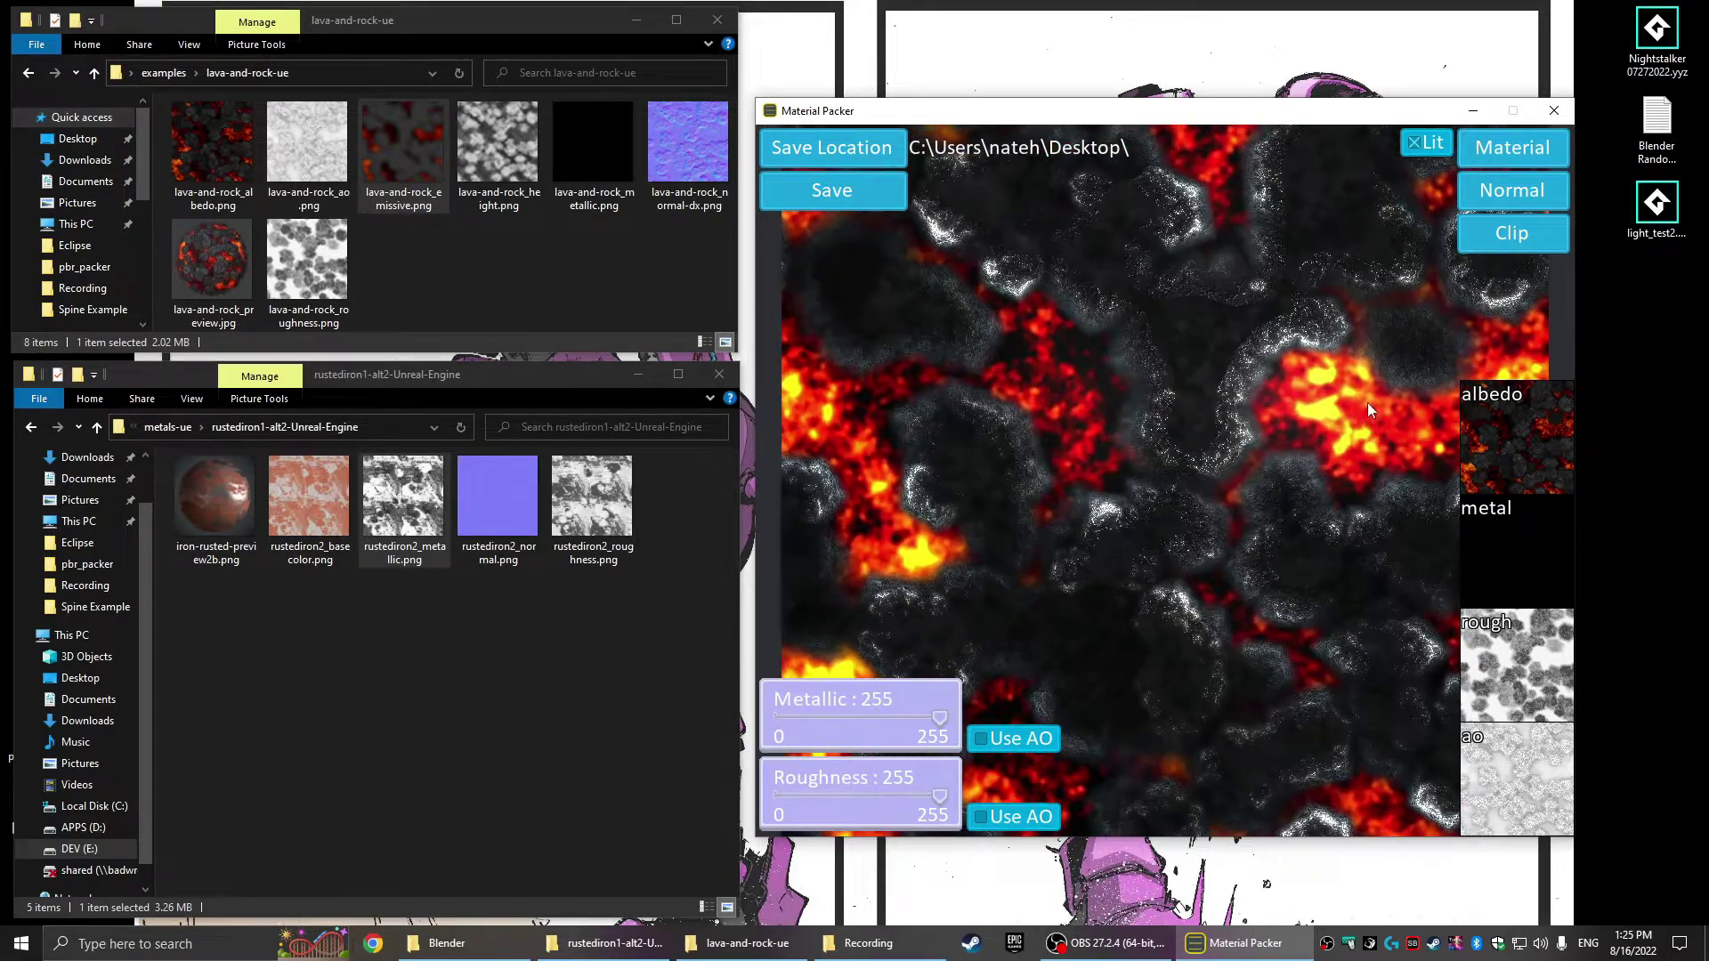
scroll(1131, 467, "down", 2)
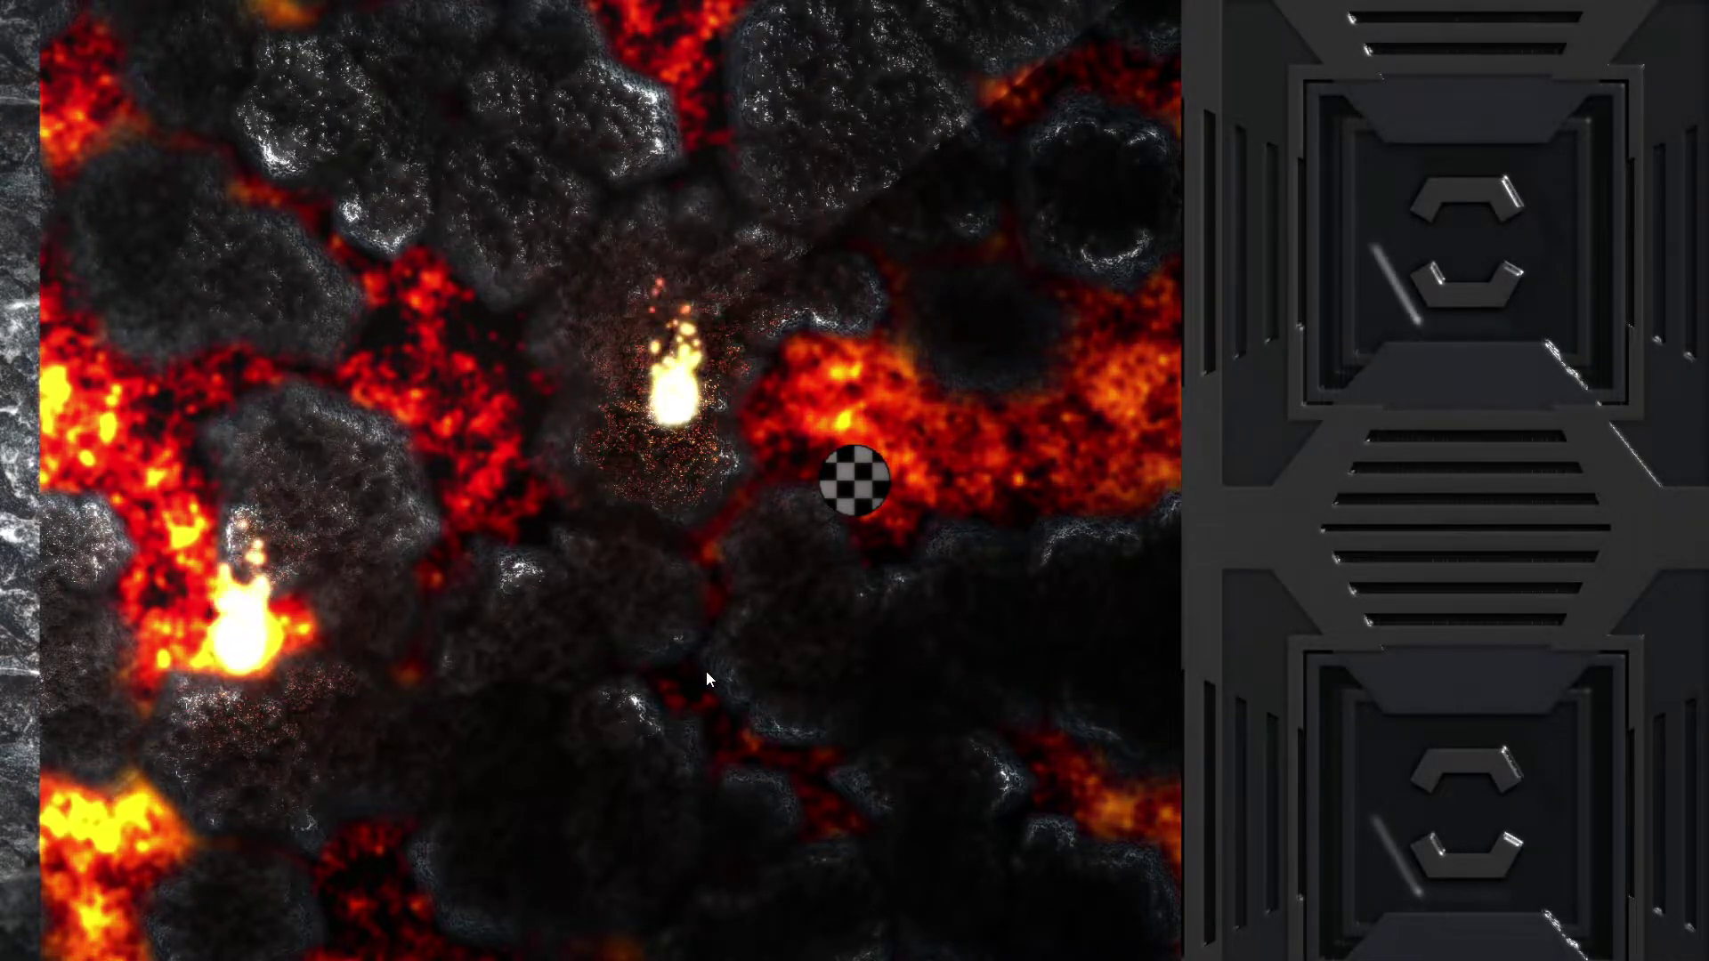
- Roll the checkered ball up in the lava demo scene and zoom the view
key("Up")
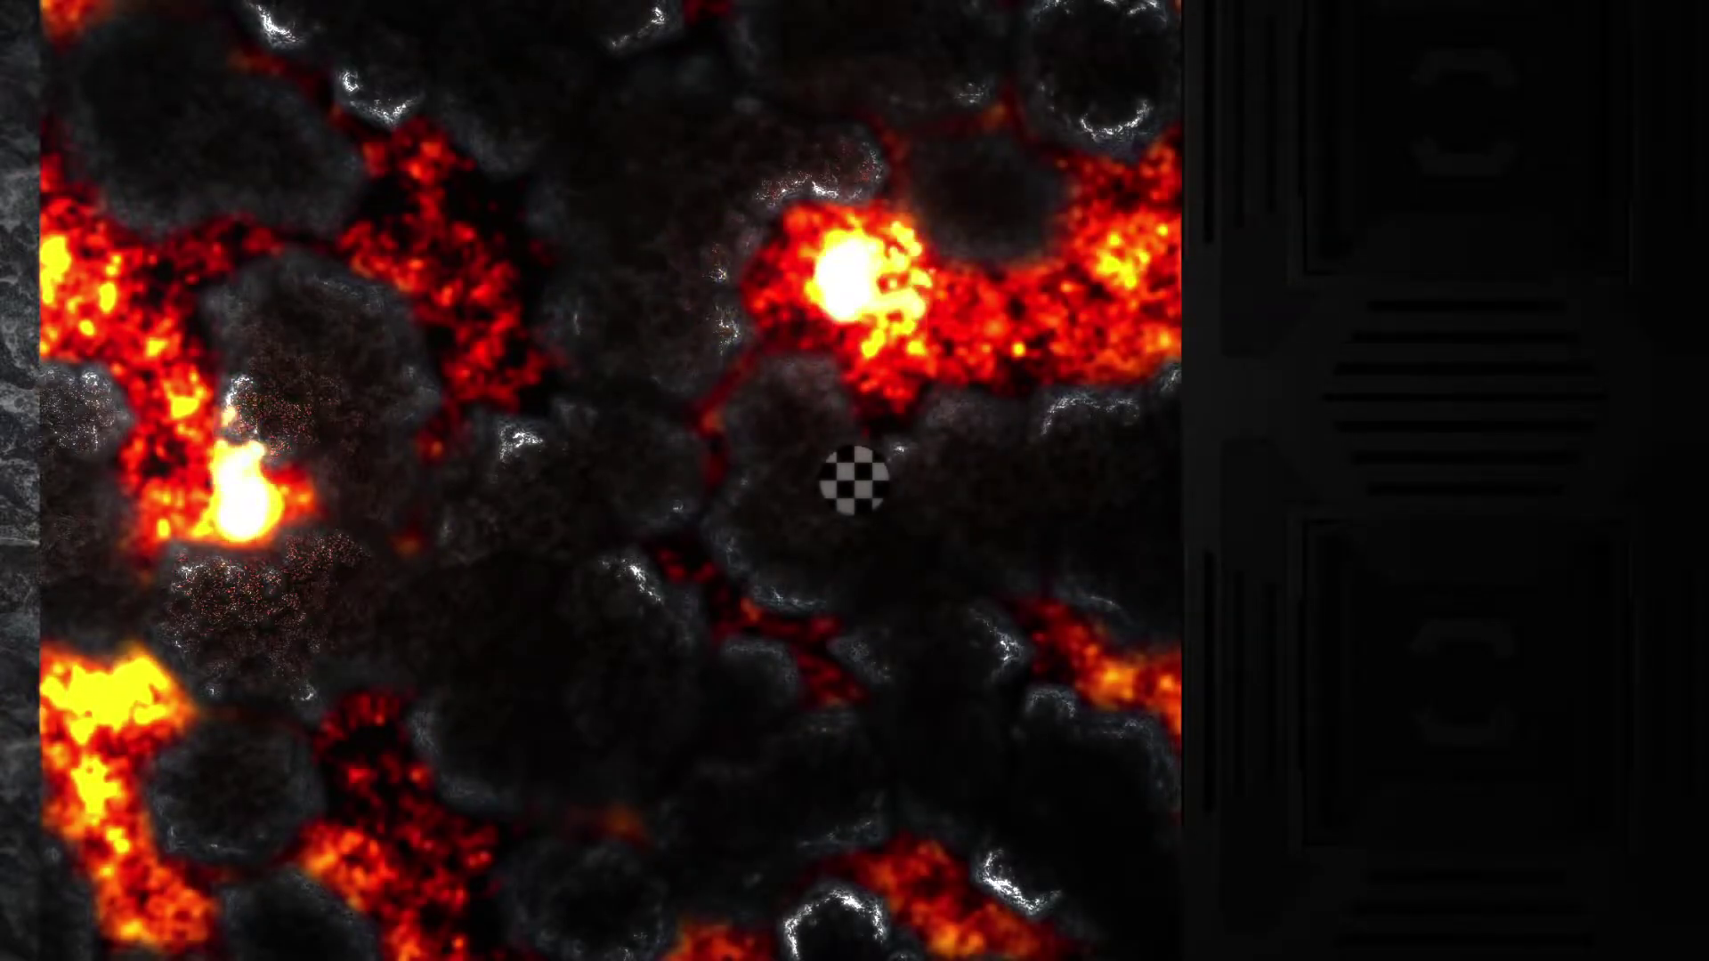
scroll(846, 639, "up", 2)
scroll(846, 638, "down", 3)
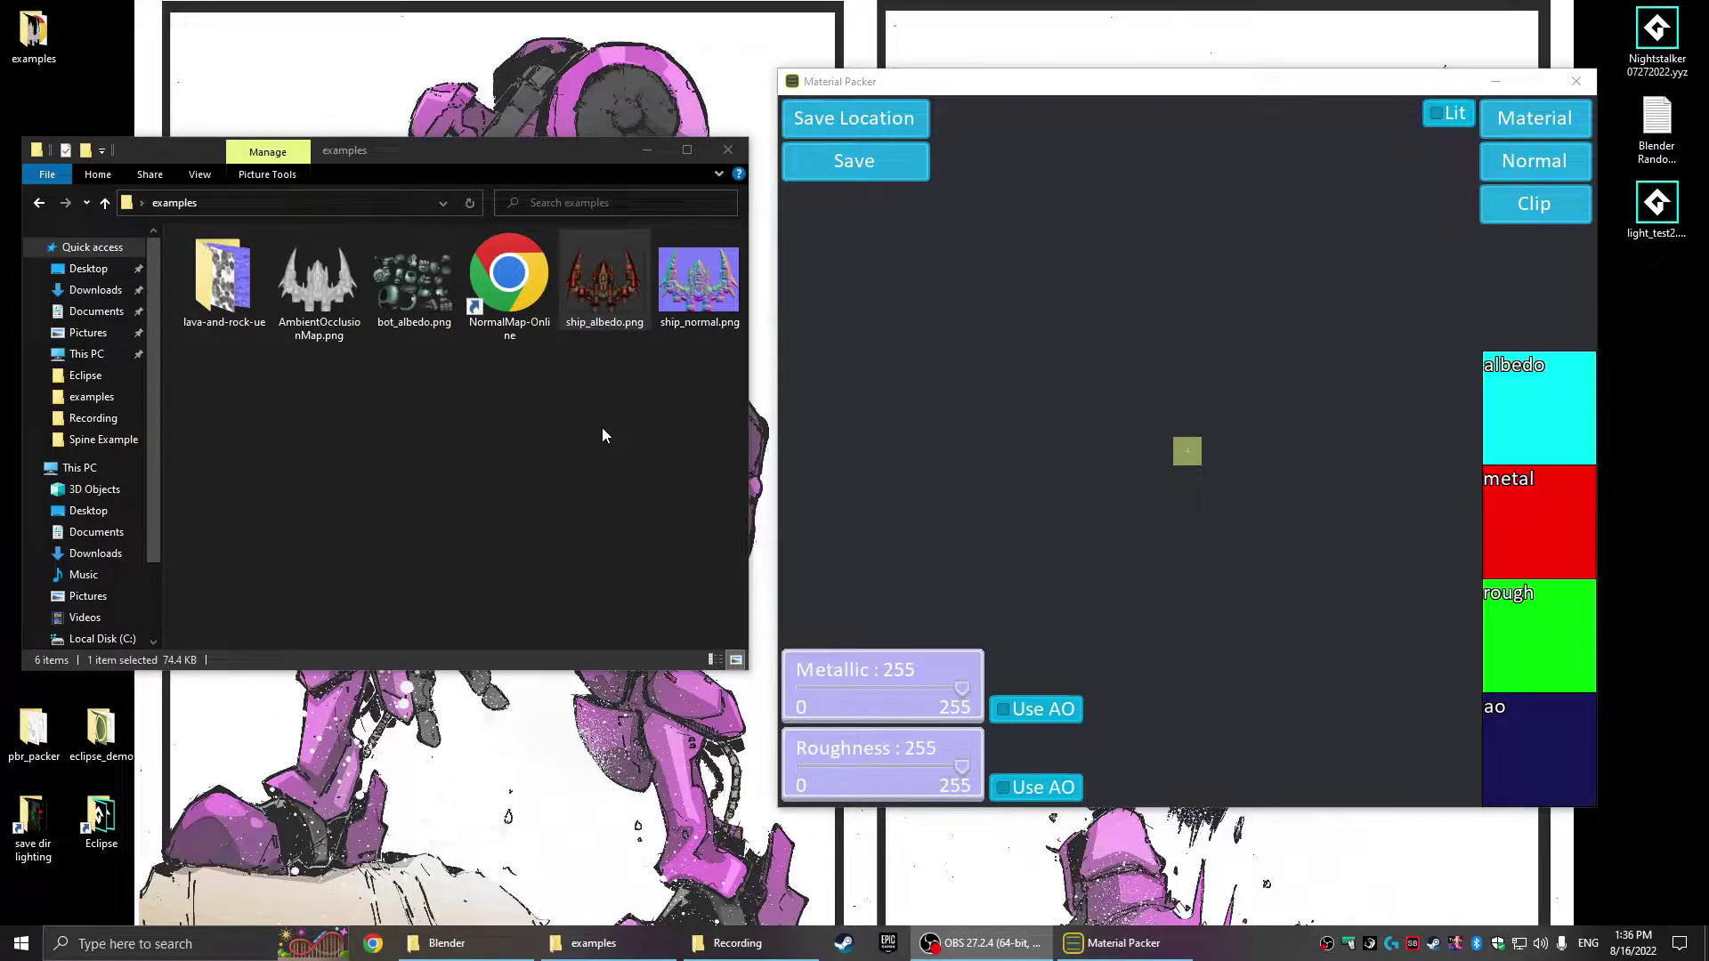
- Load ship_albedo.png as the albedo with lit preview, and open NormalMap Online
left_click_drag(604, 280, 1517, 399)
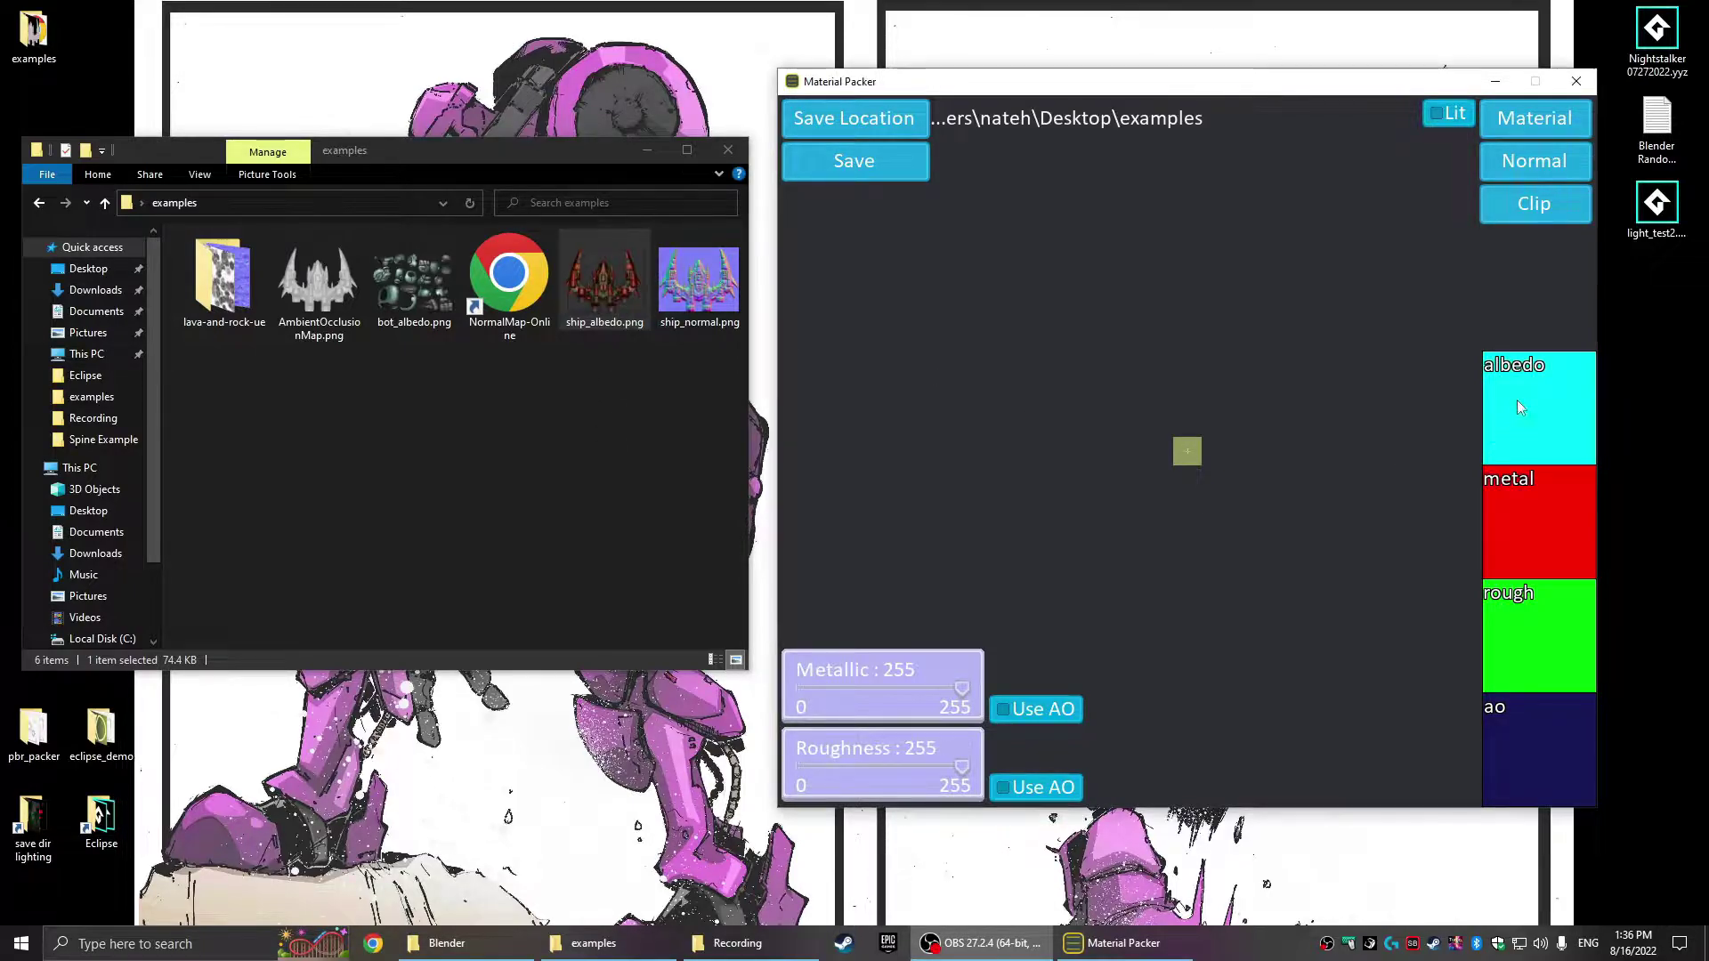
left_click(1433, 116)
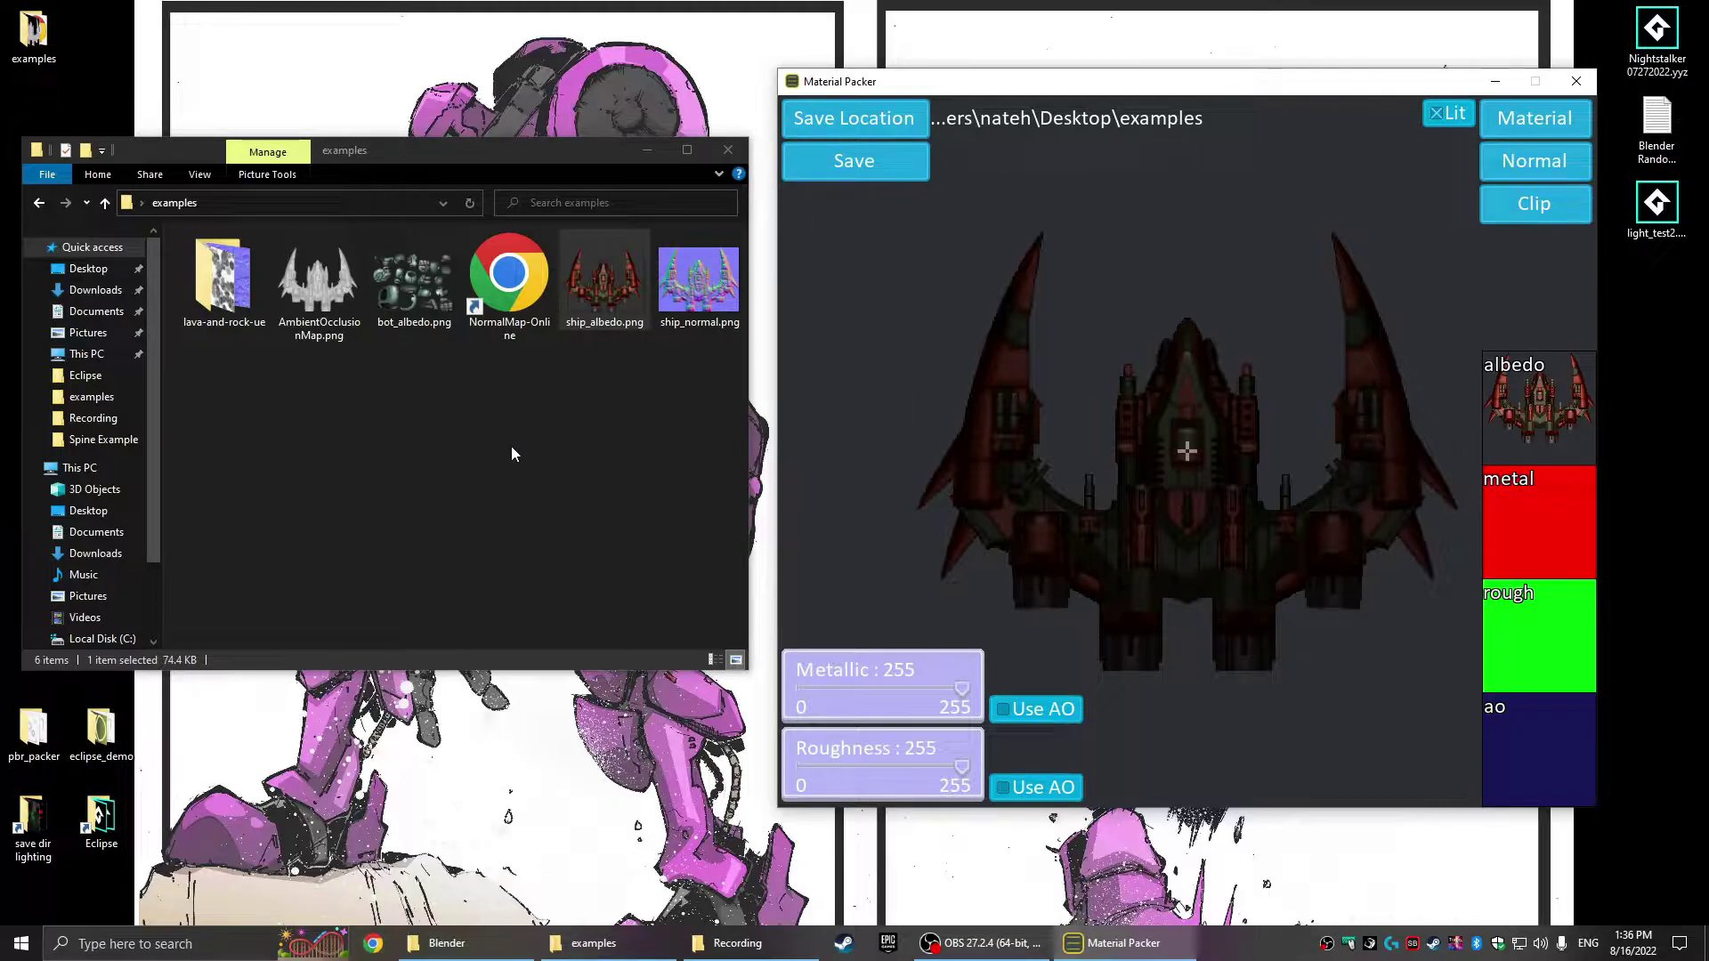
double_click(509, 285)
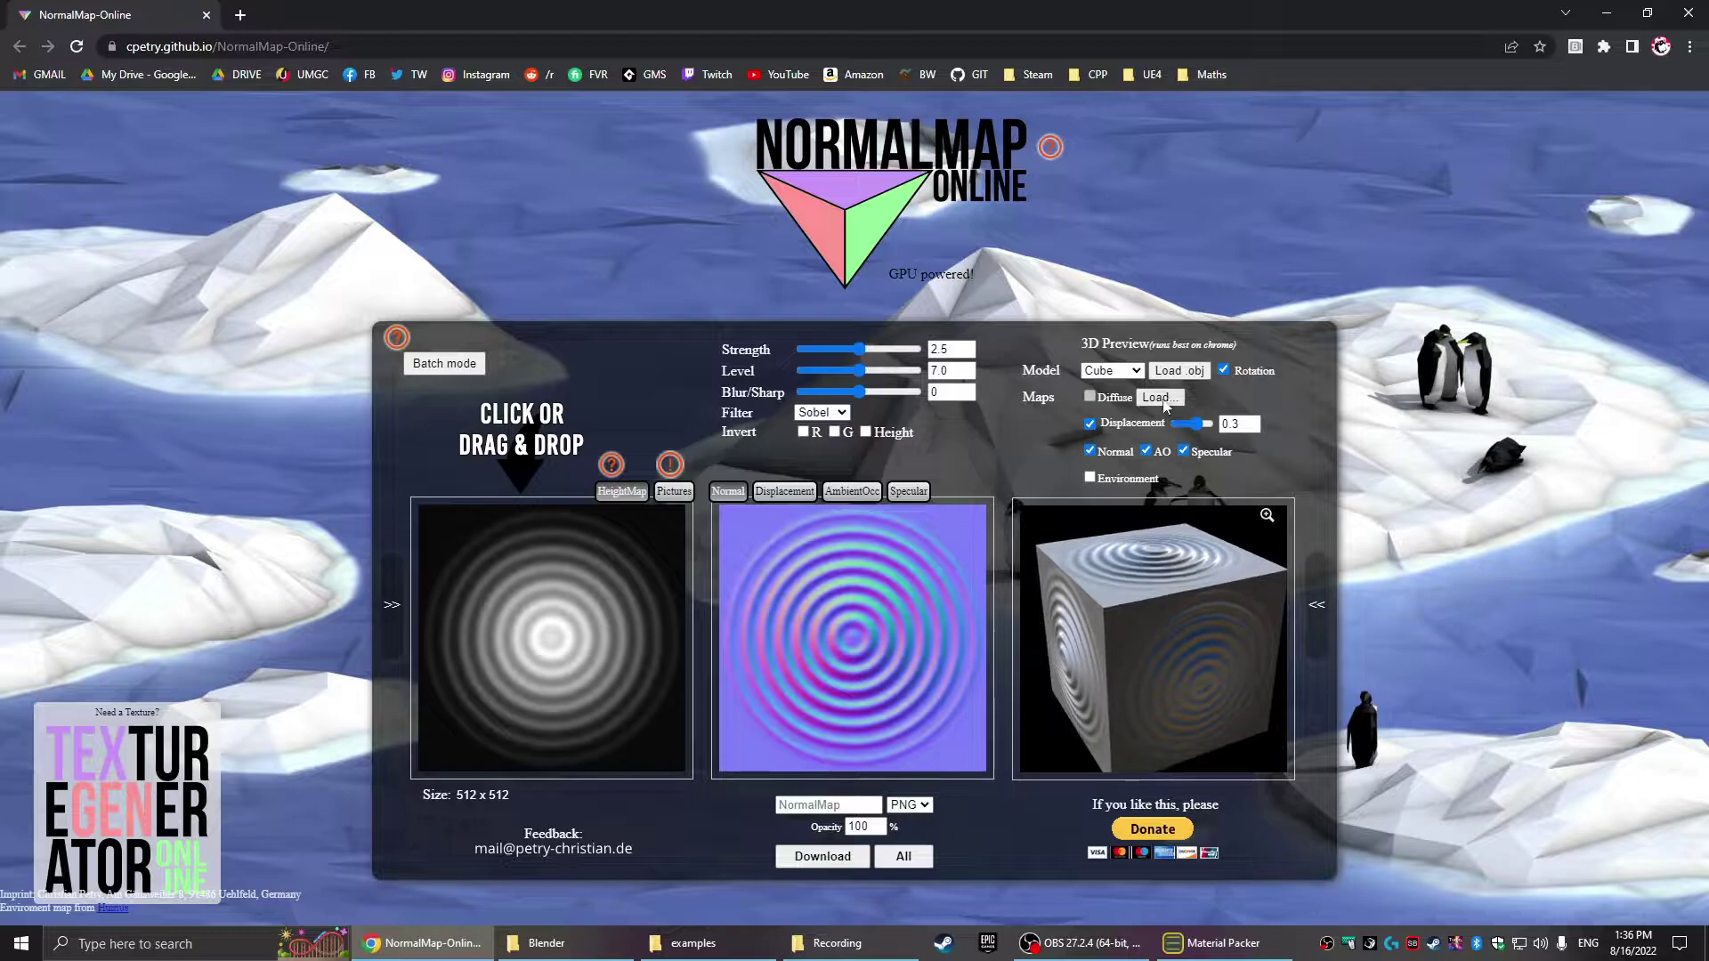
- Set the preview model to Plane and load ship_albedo.png as the height map
left_click(1112, 371)
left_click(1108, 476)
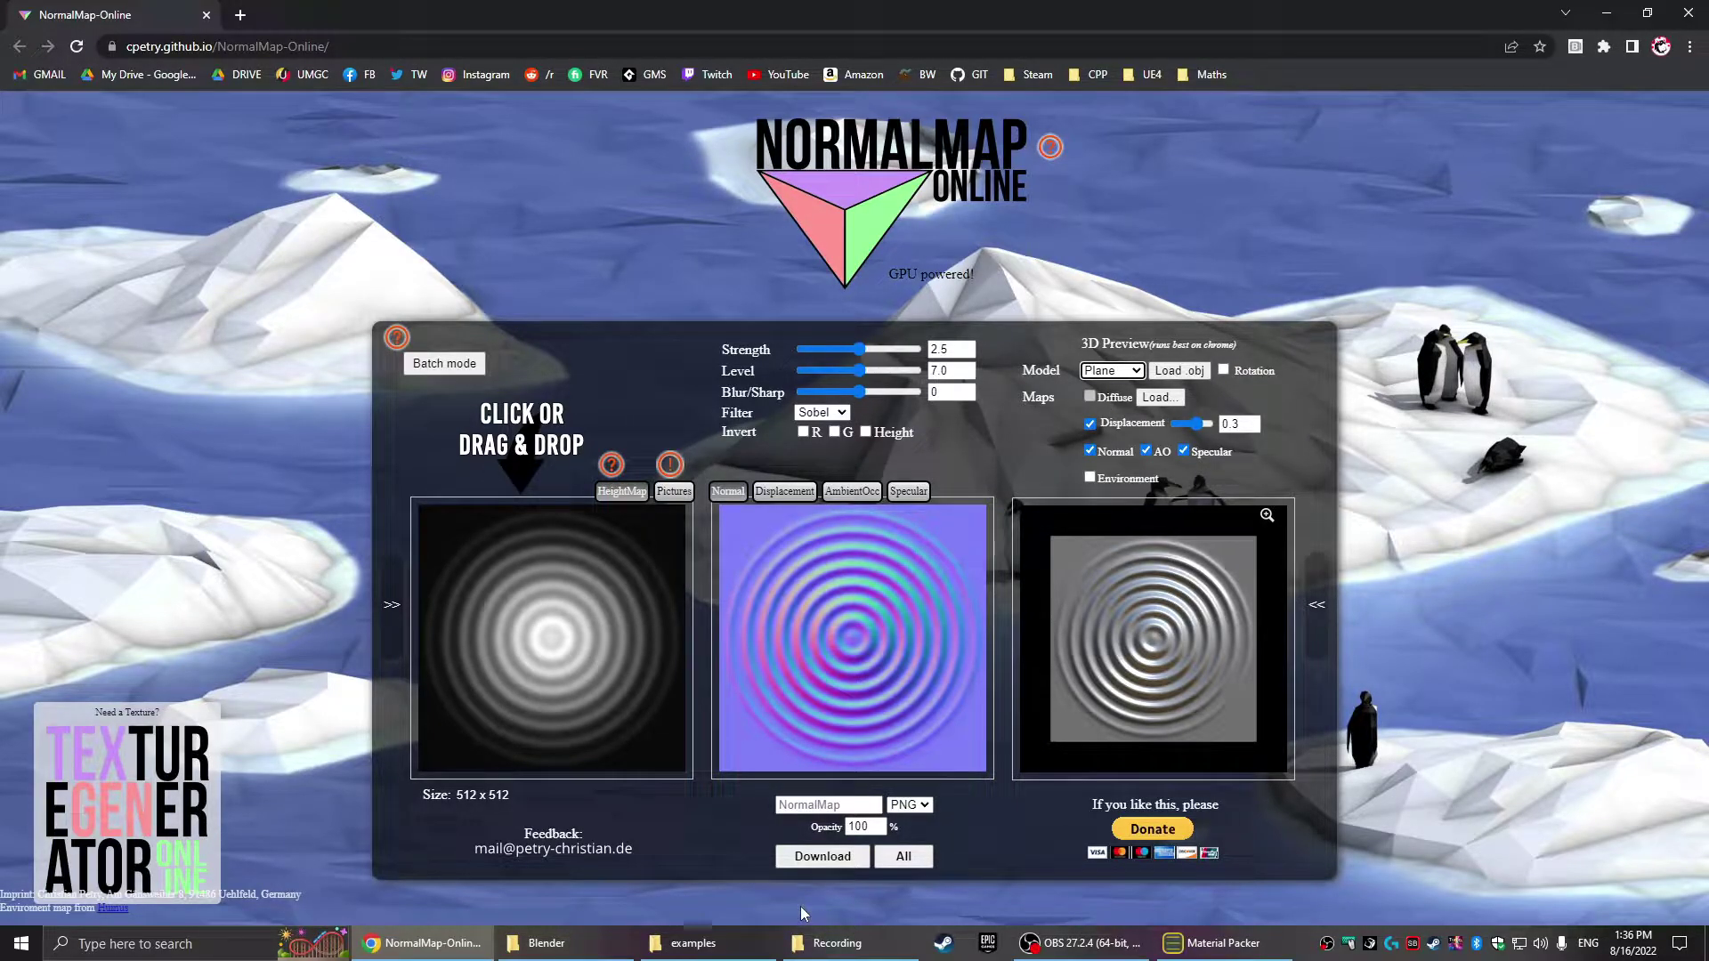
left_click(693, 946)
left_click_drag(471, 149, 541, 43)
left_click_drag(666, 180, 559, 688)
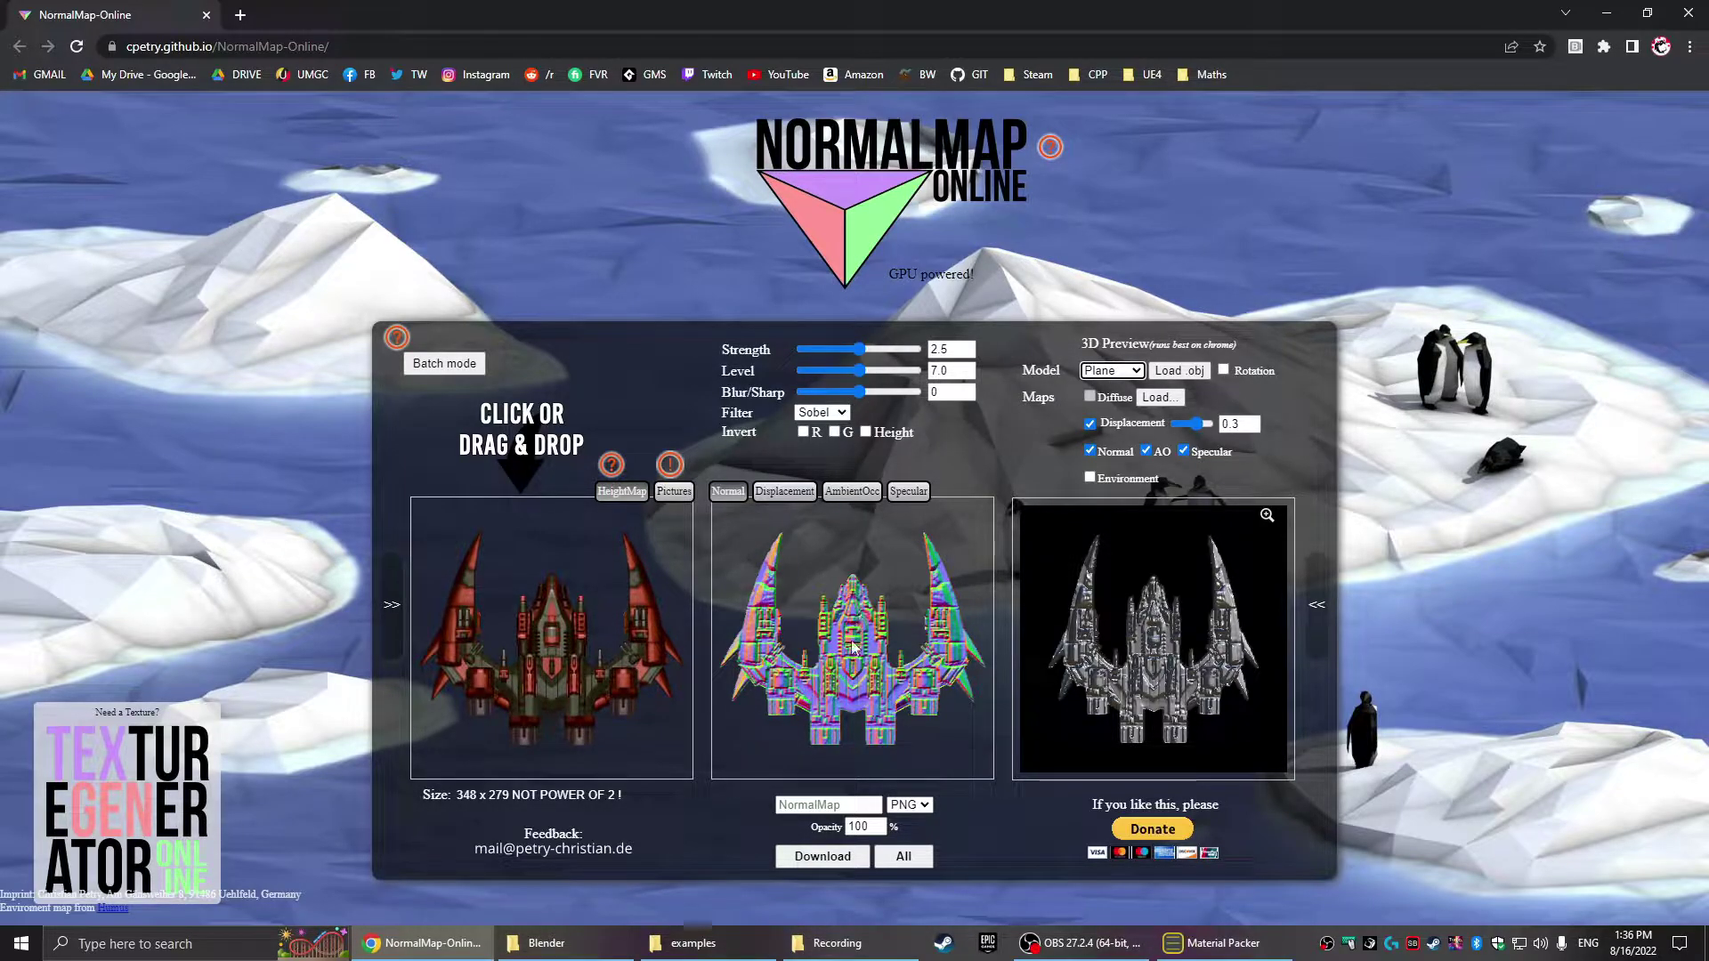
- Raise the Level slider to strengthen the normal map, then show the ambient occlusion map
left_click_drag(860, 372, 884, 361)
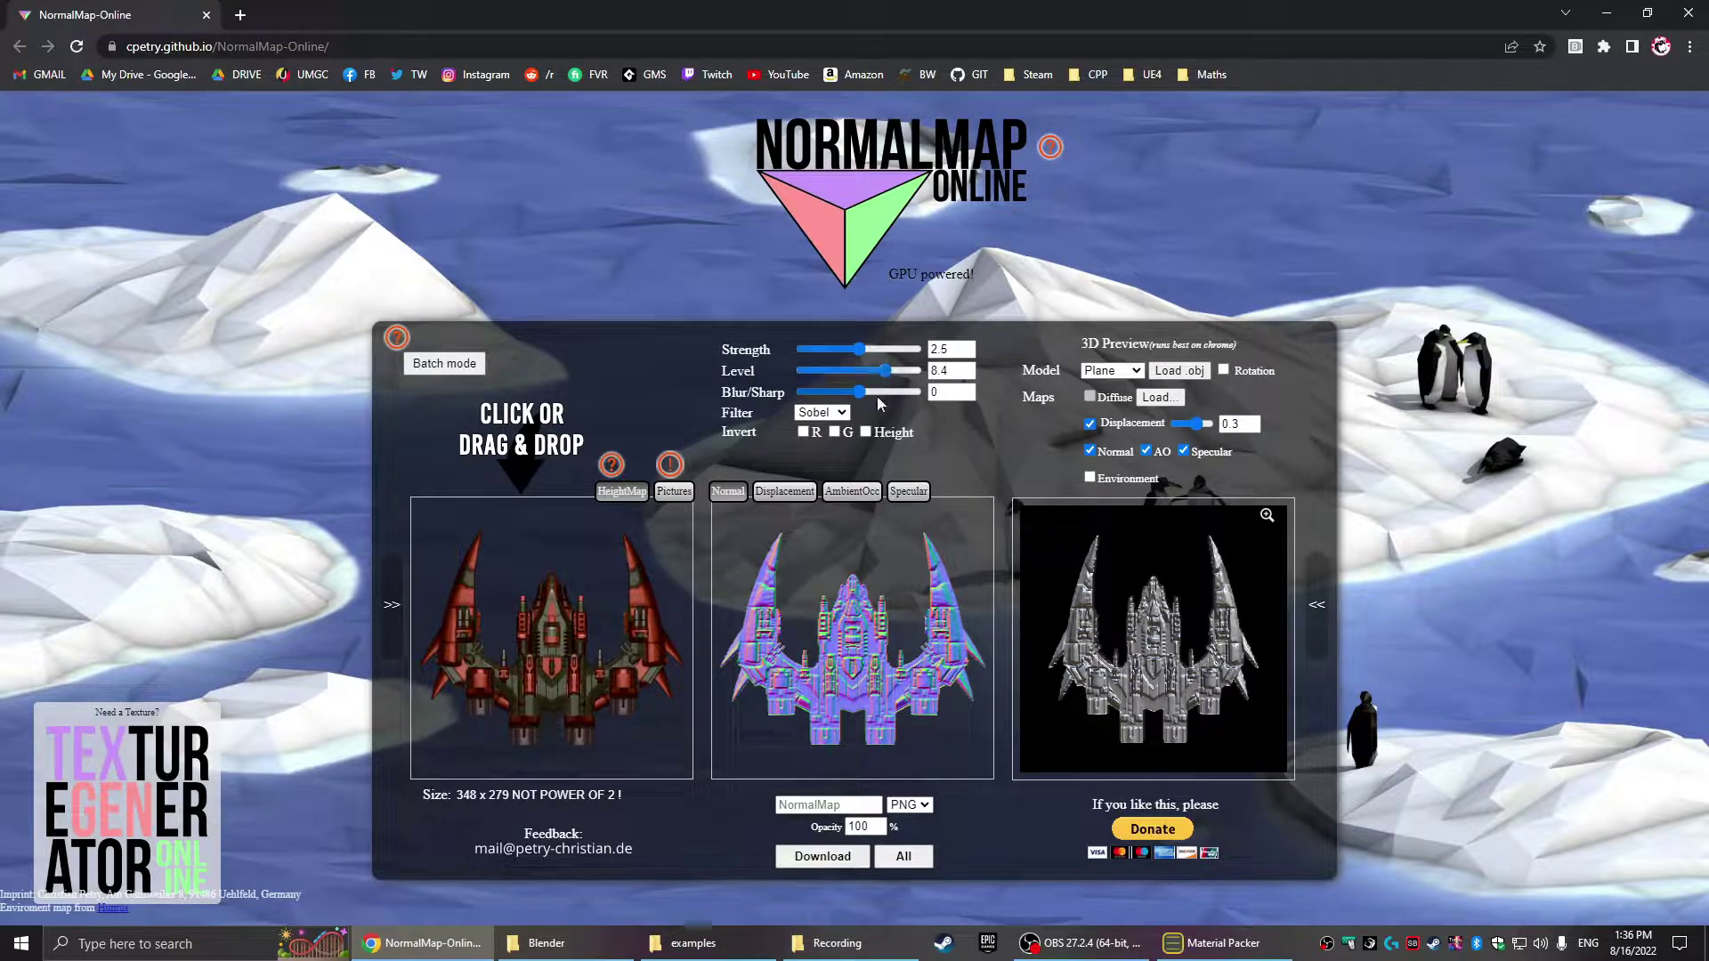
scroll(1141, 696, "up", 3)
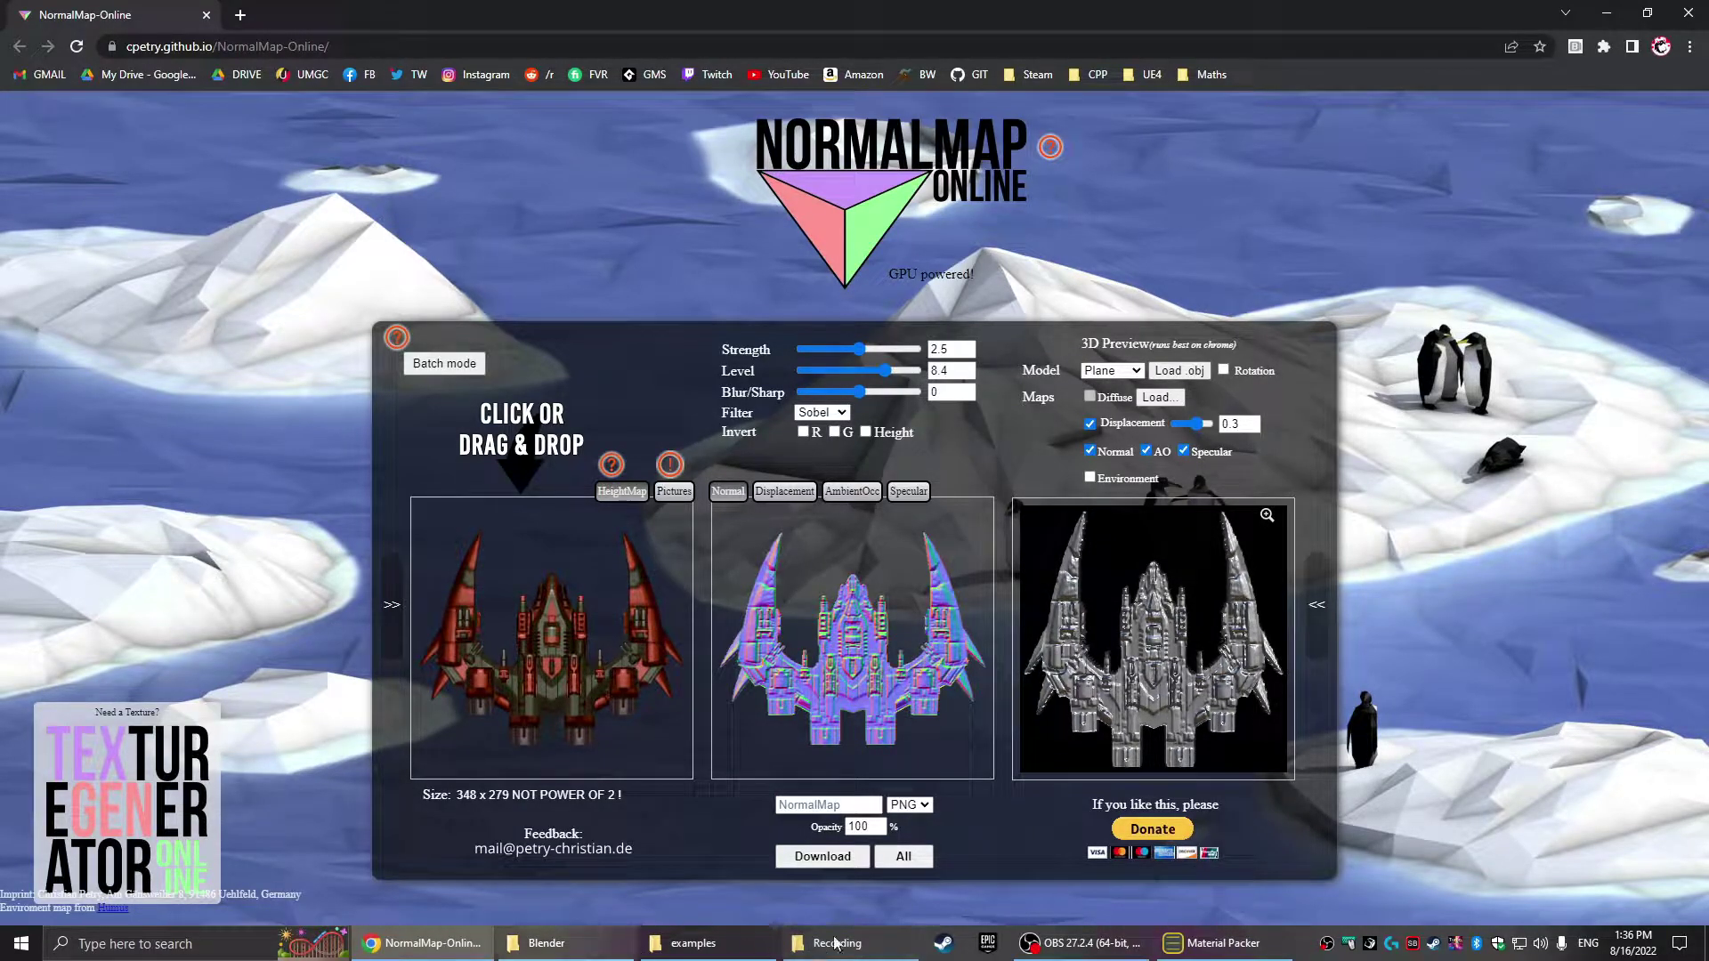
left_click(1218, 943)
left_click(1218, 943)
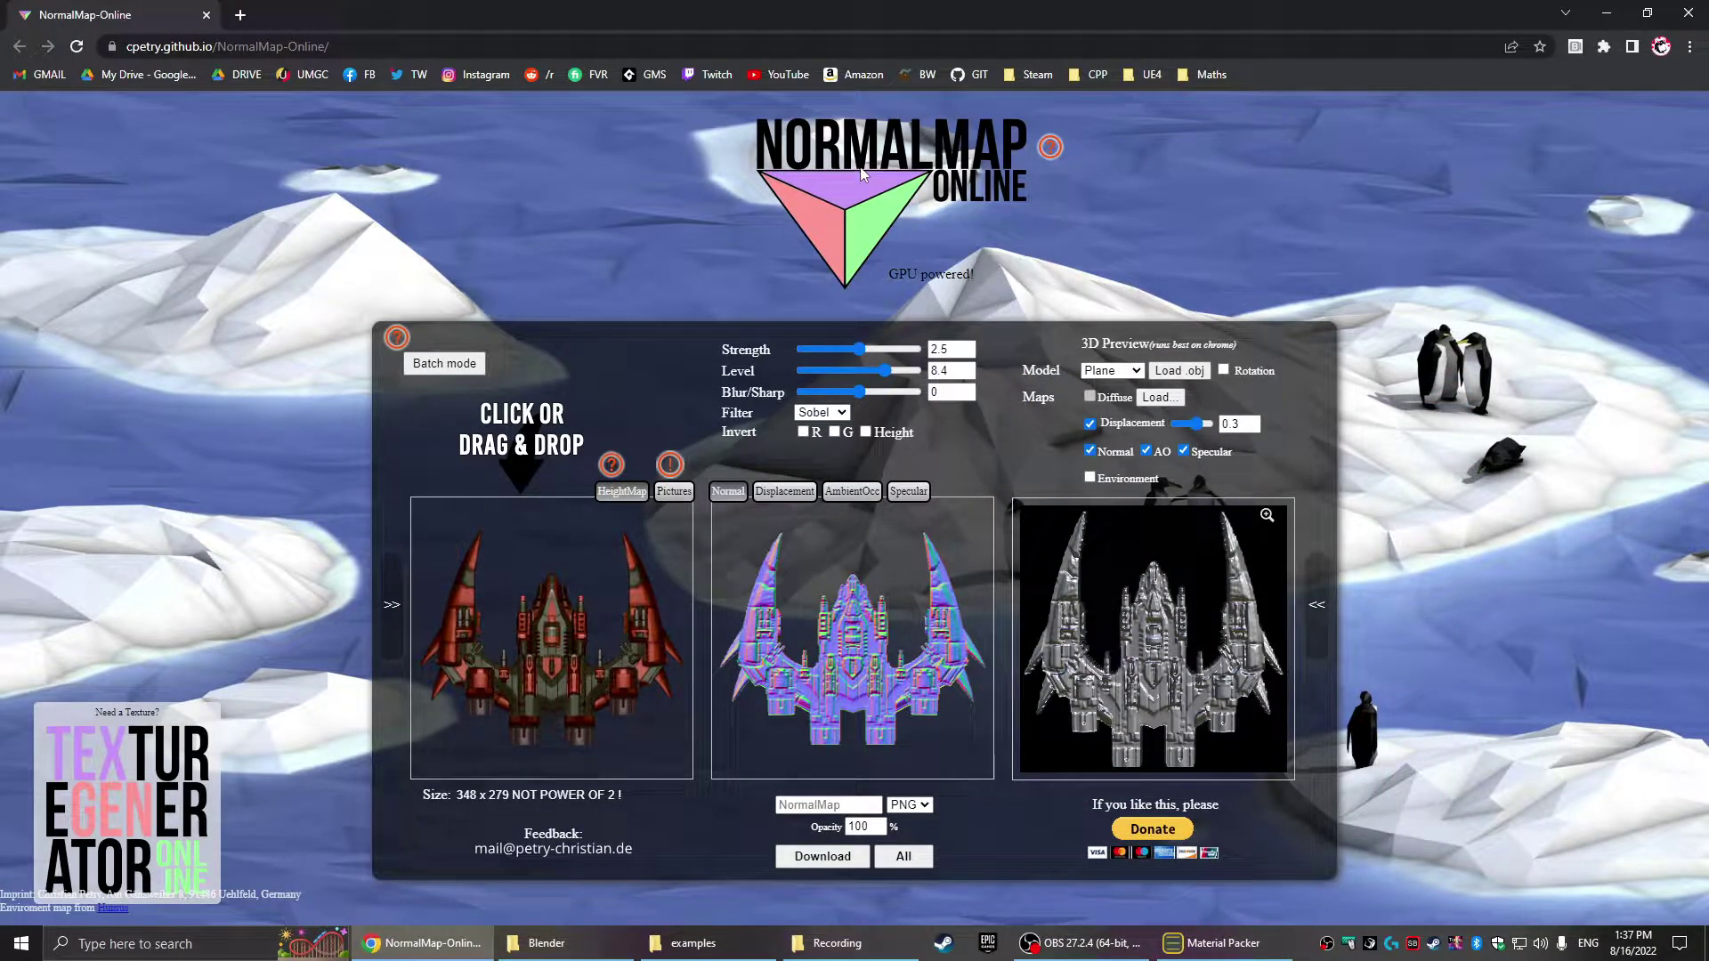
left_click(847, 492)
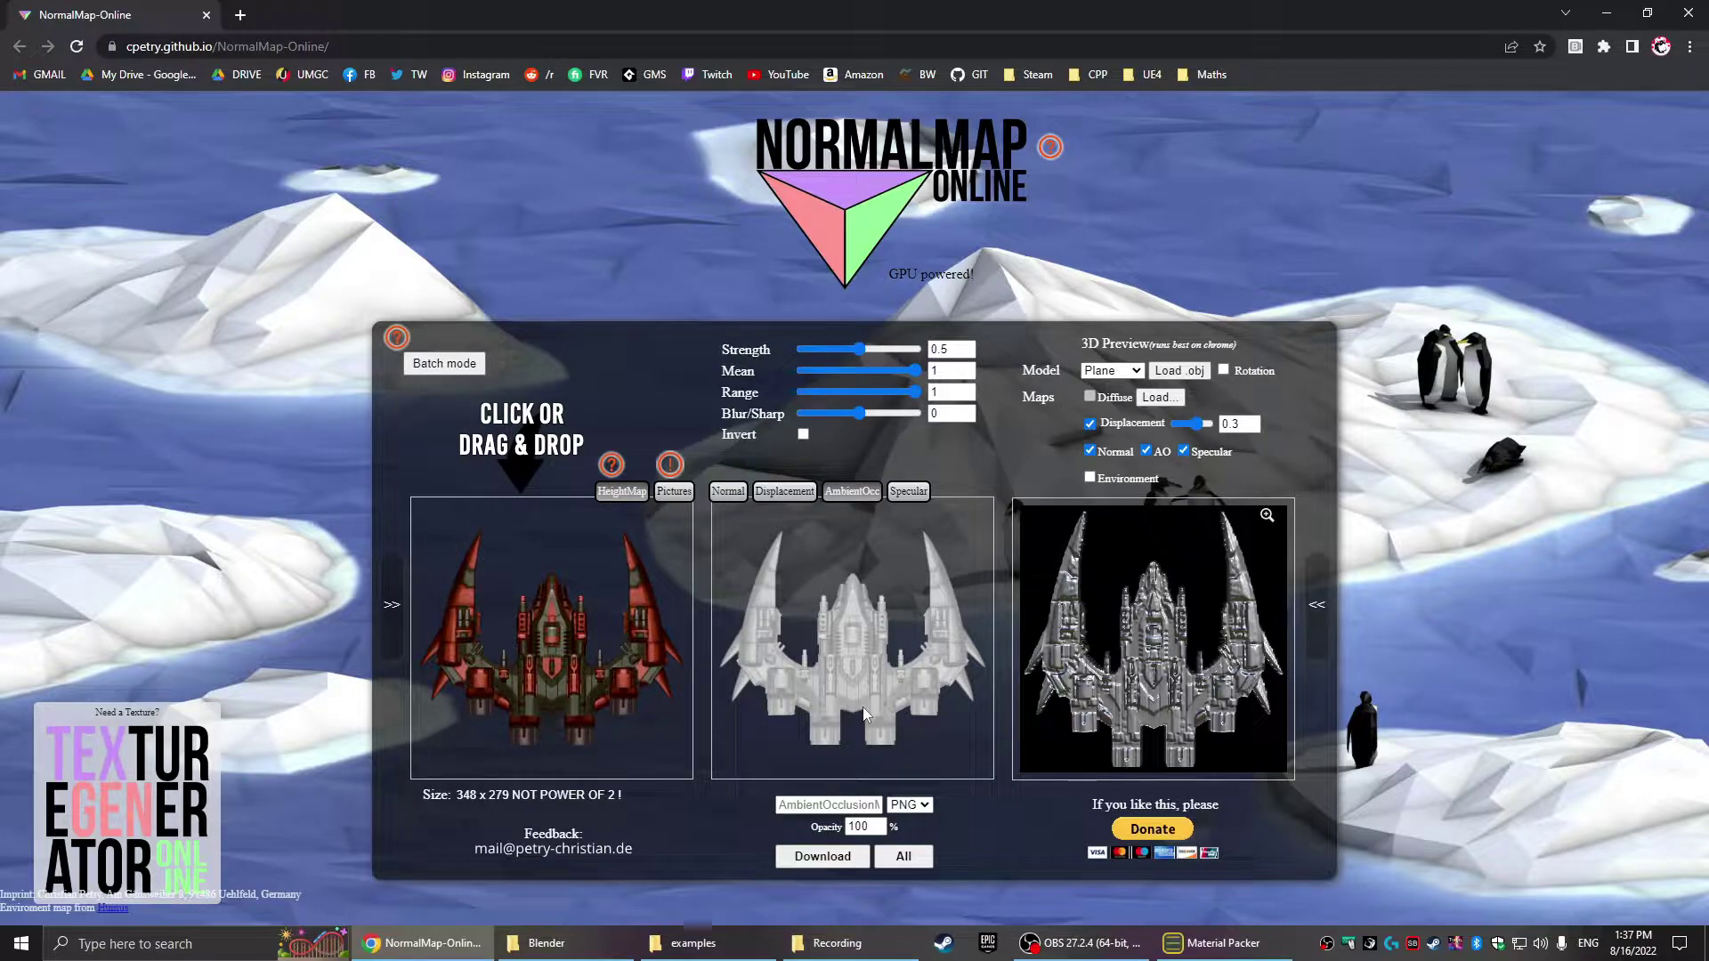
- Adjust the ship's ambient occlusion map to Strength 0.8, Mean 0.84 and Range 0.88
left_click_drag(859, 349, 904, 394)
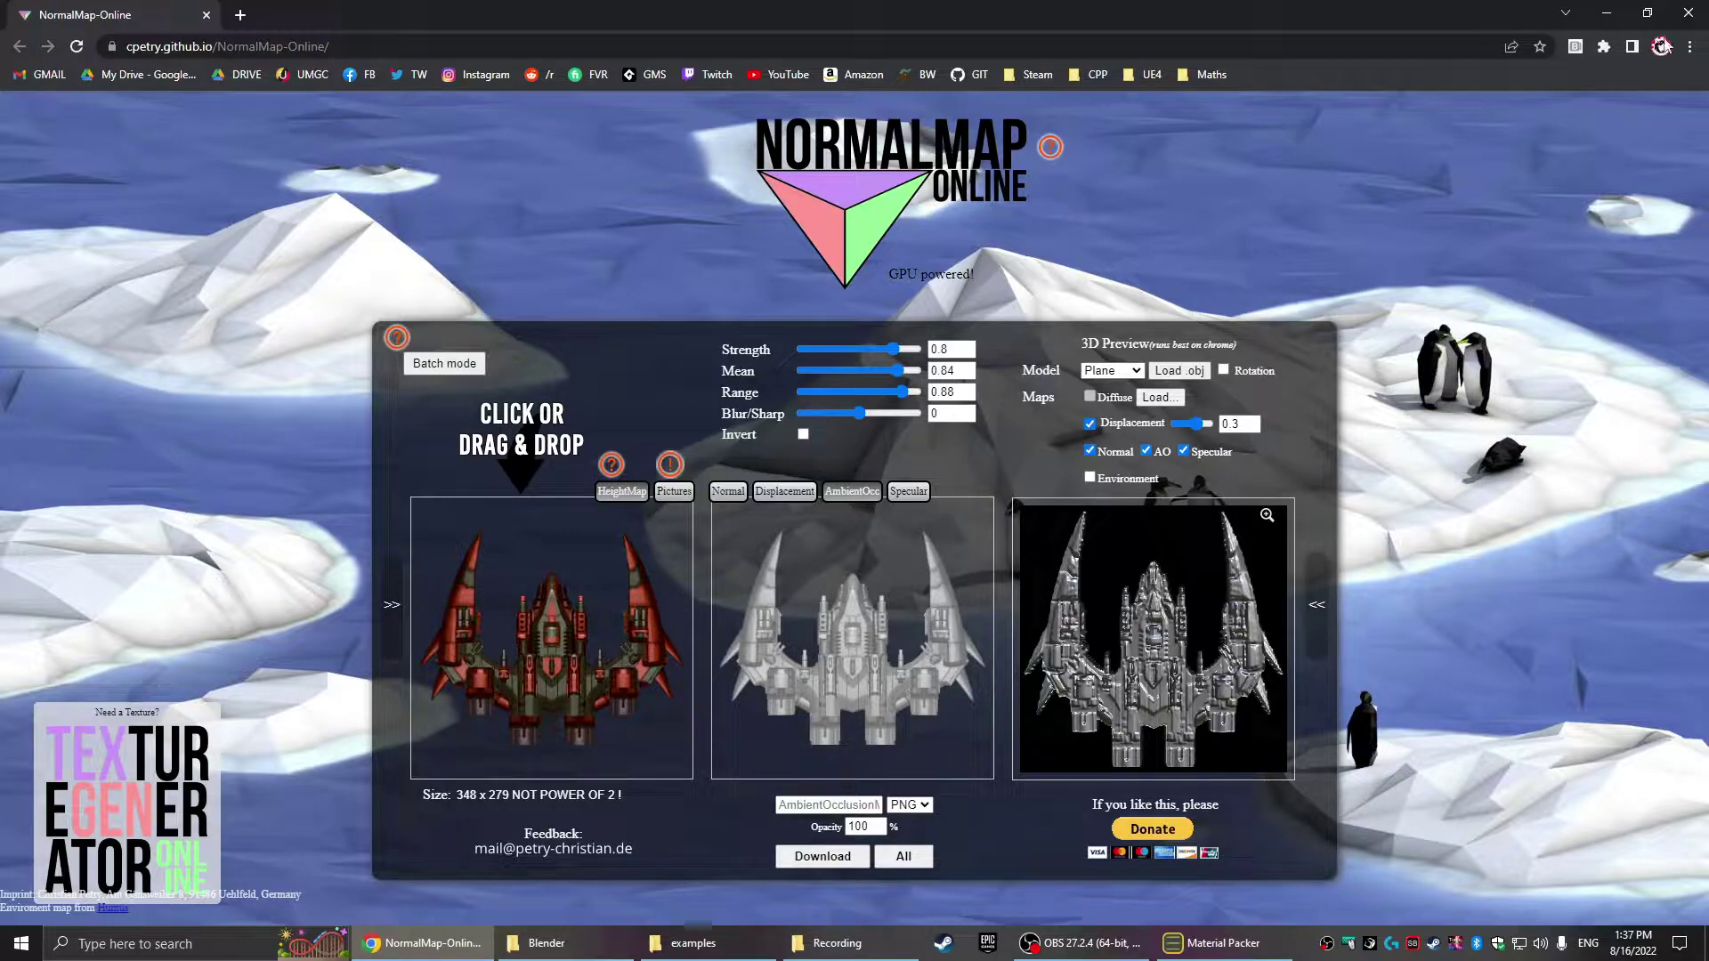
- Close the NormalMap Online browser, bring Material Packer forward and move the folder window aside
left_click(1689, 14)
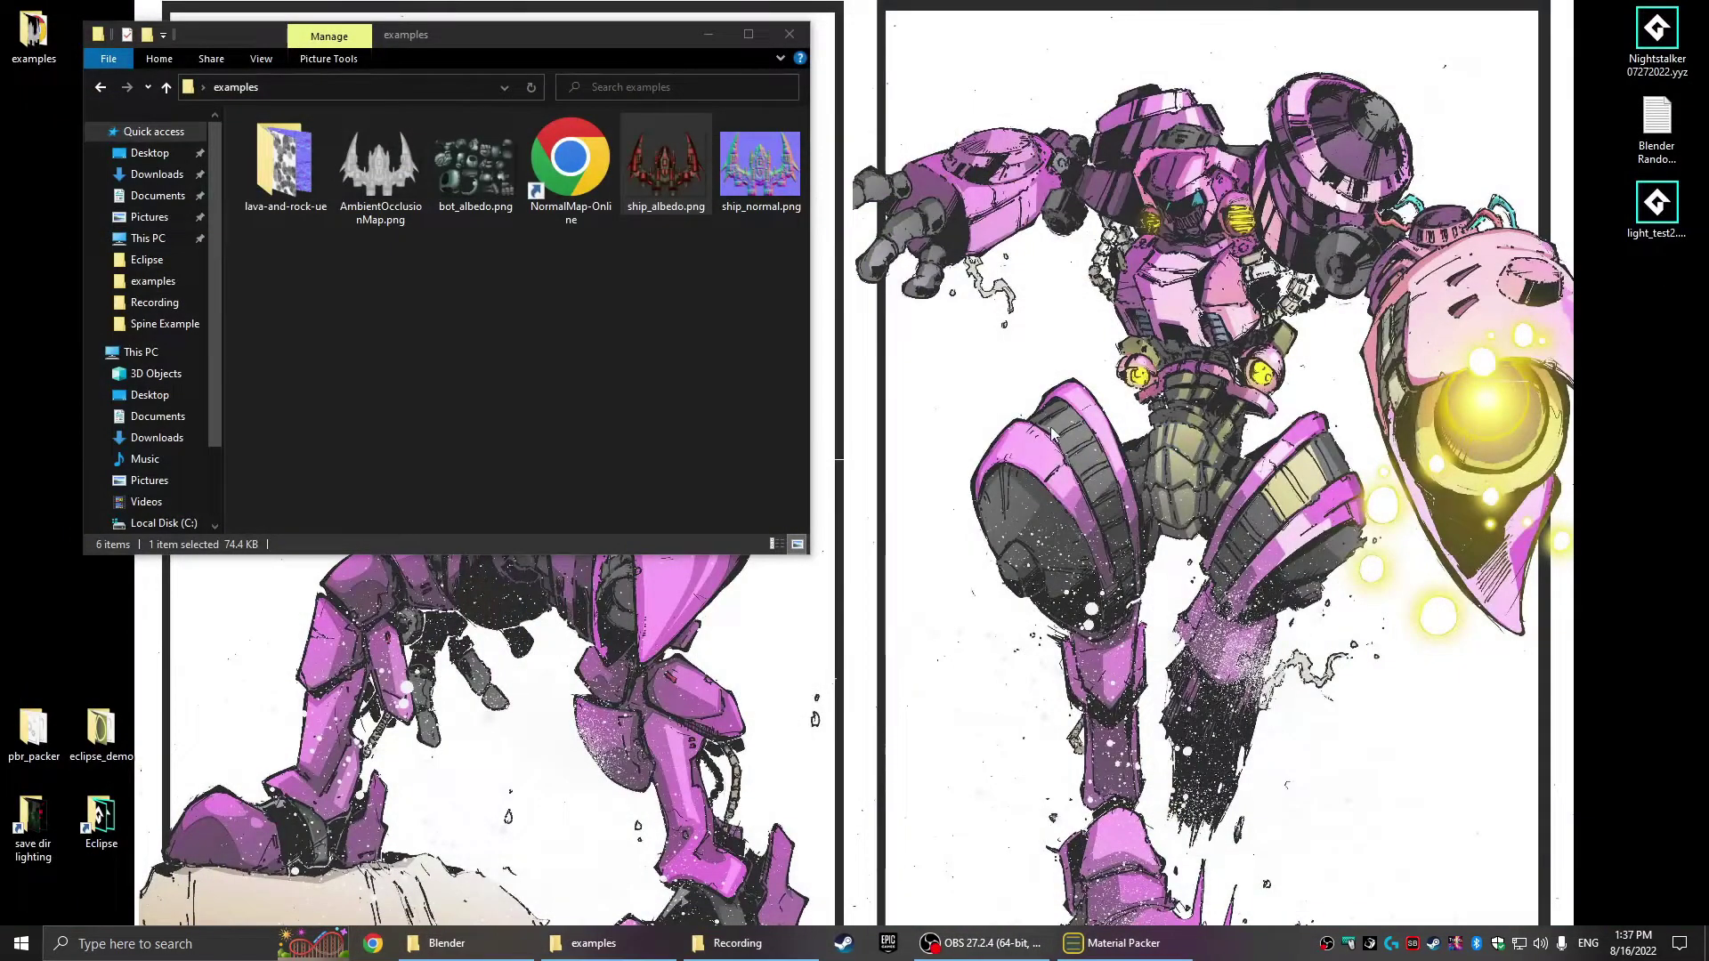
left_click(1123, 943)
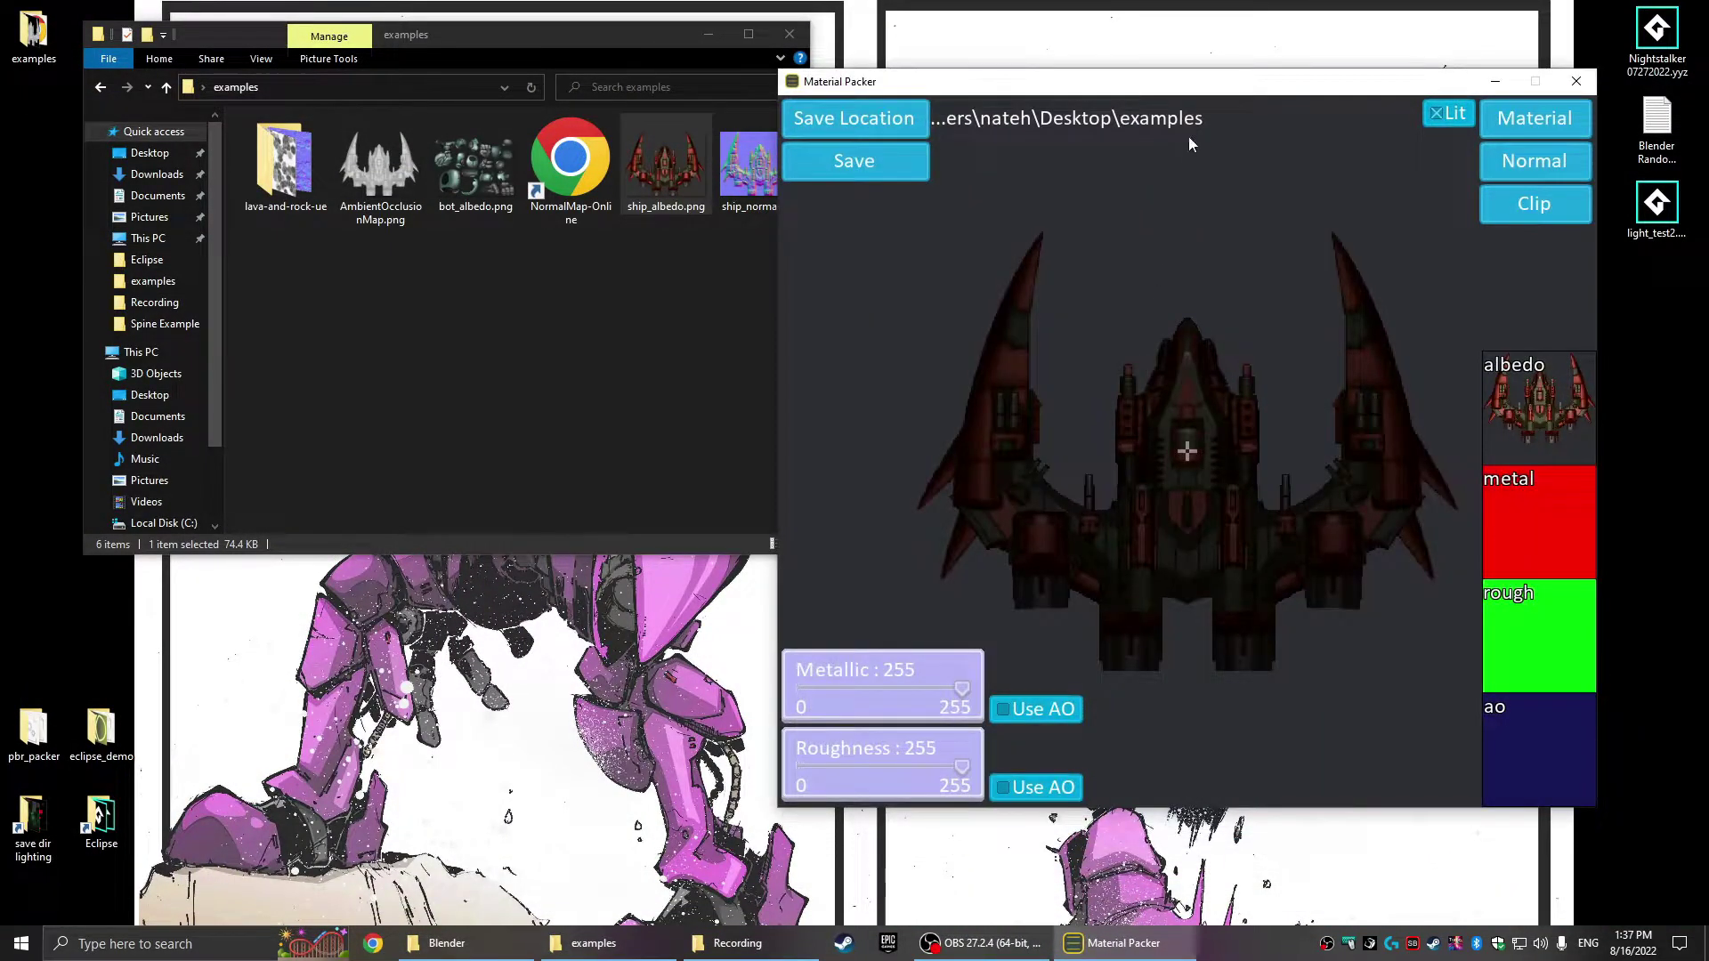
left_click_drag(584, 55, 542, 110)
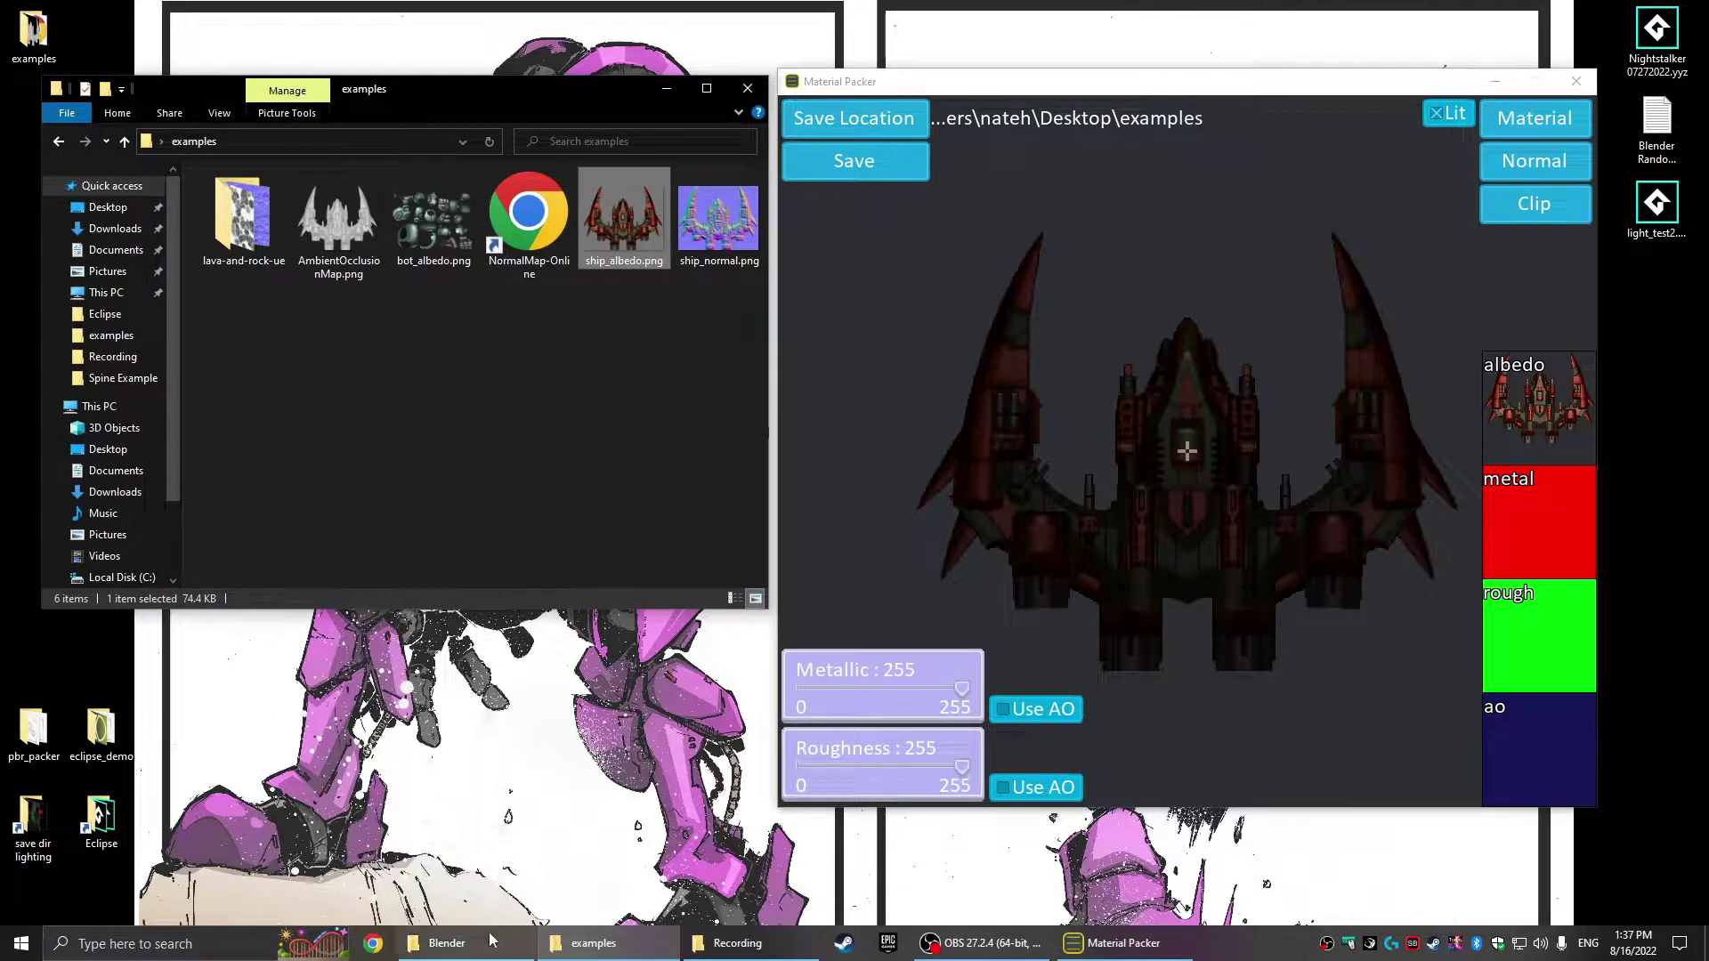
left_click(1461, 679)
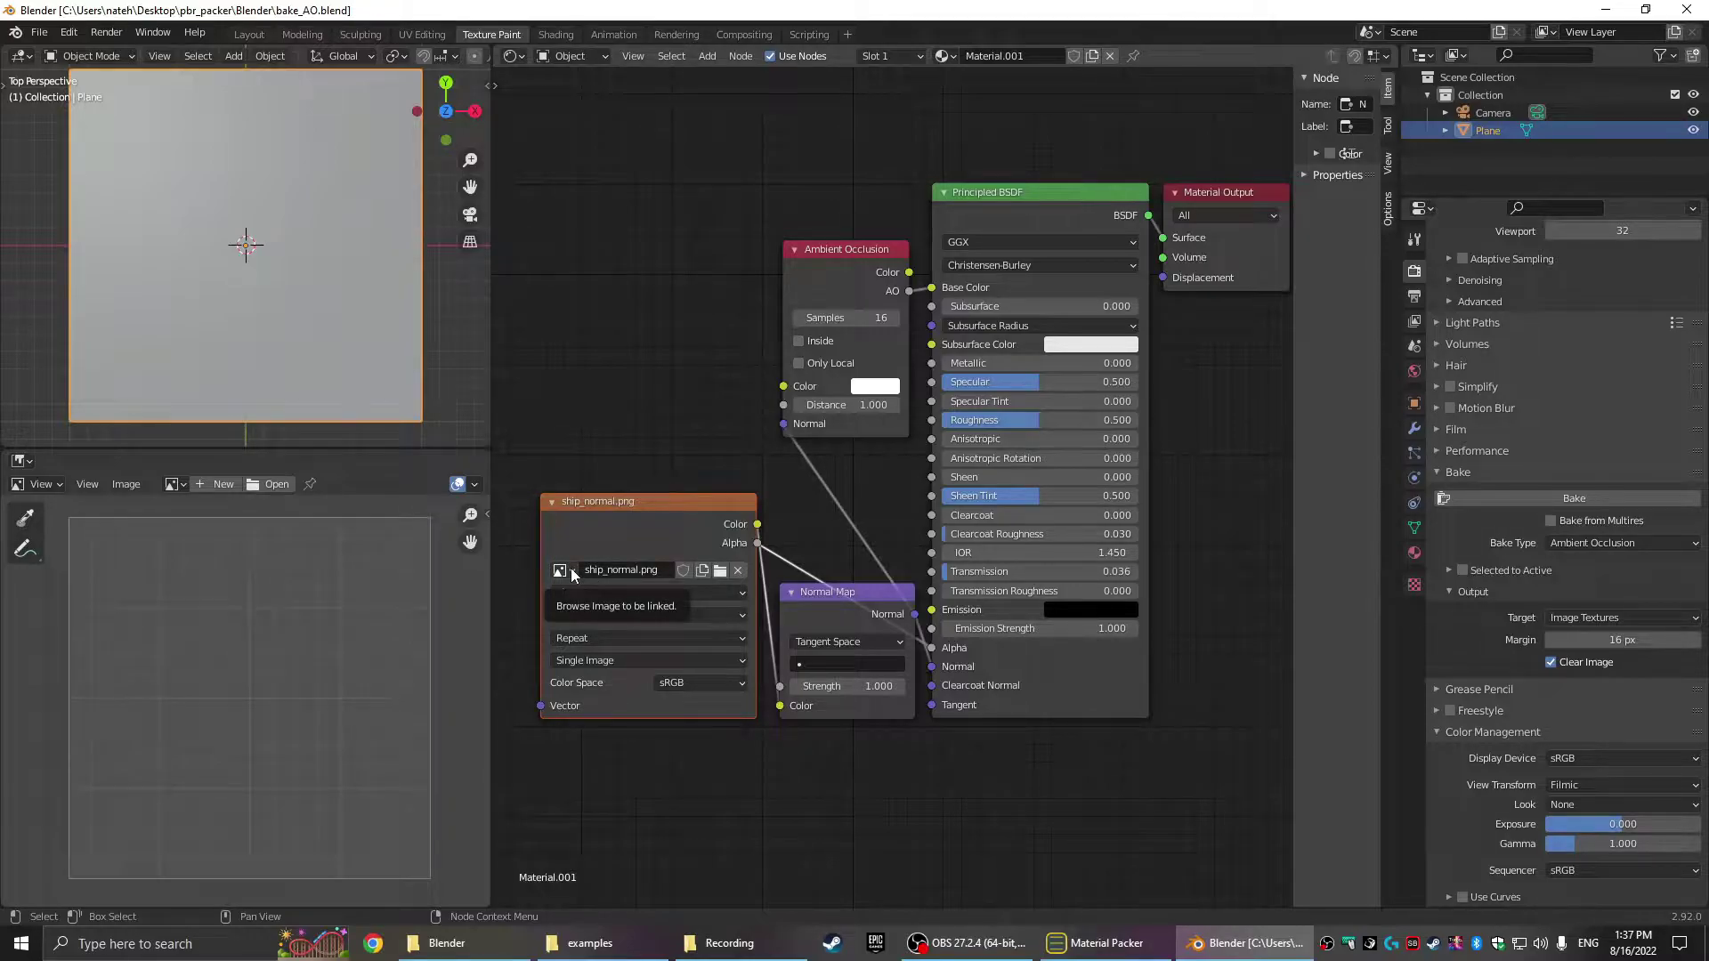
- Load ship_normal.png into the image texture node
left_click(720, 571)
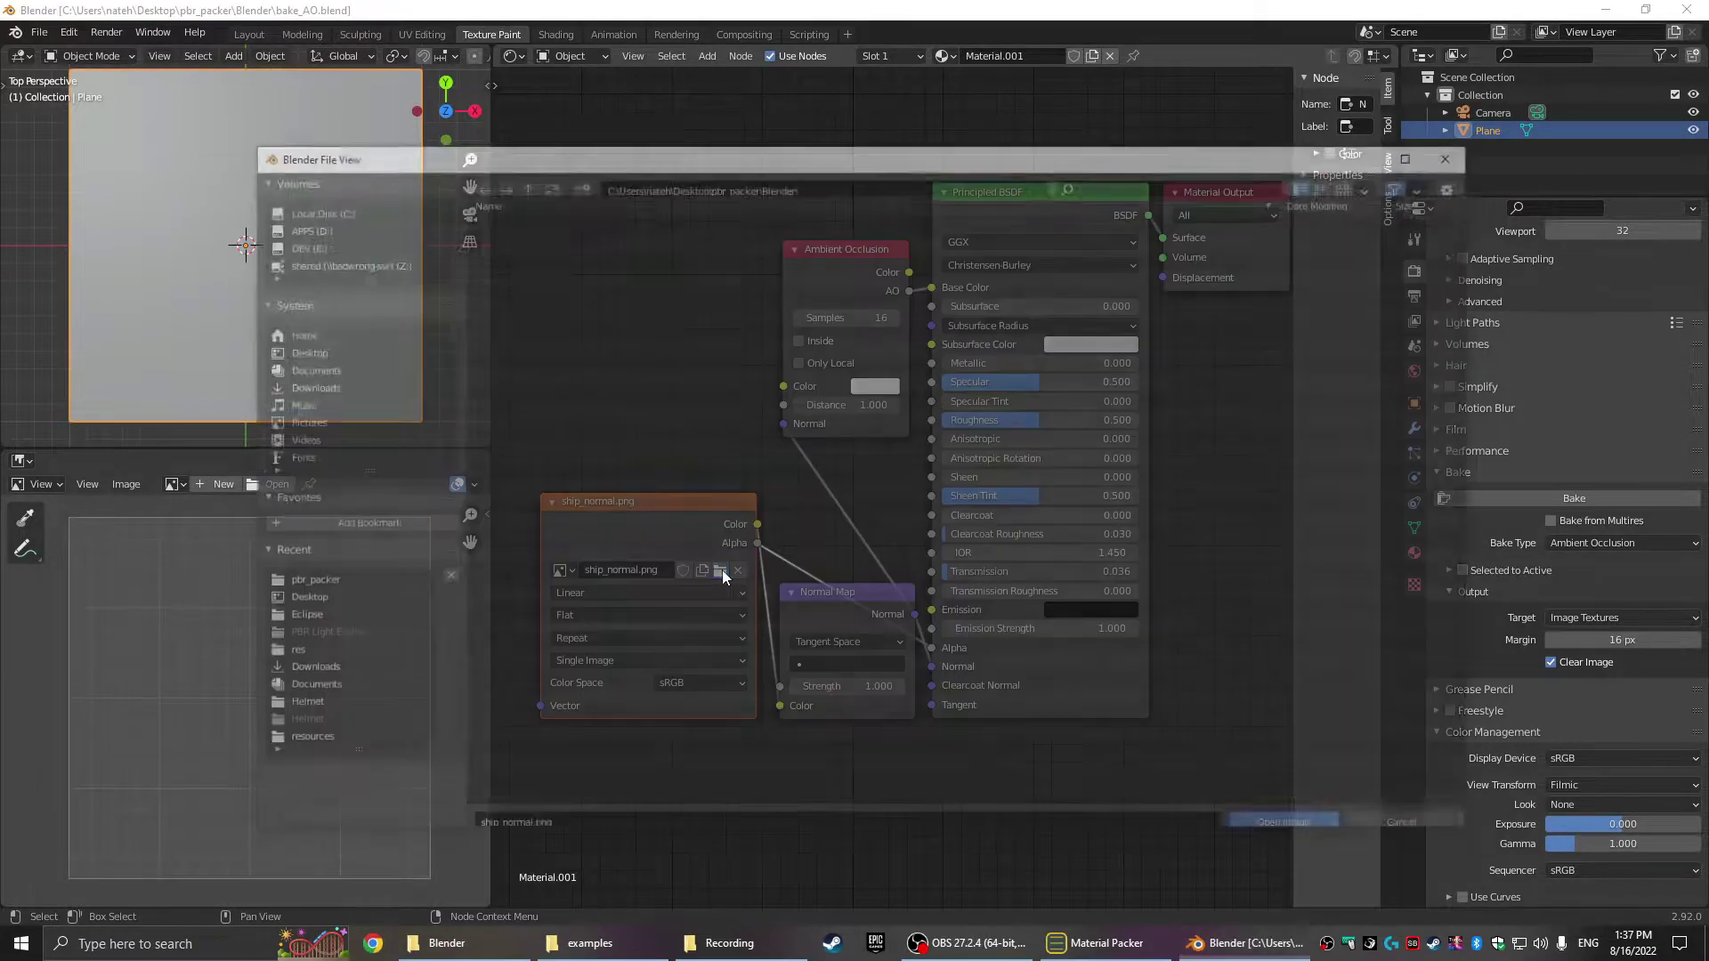
left_click(528, 254)
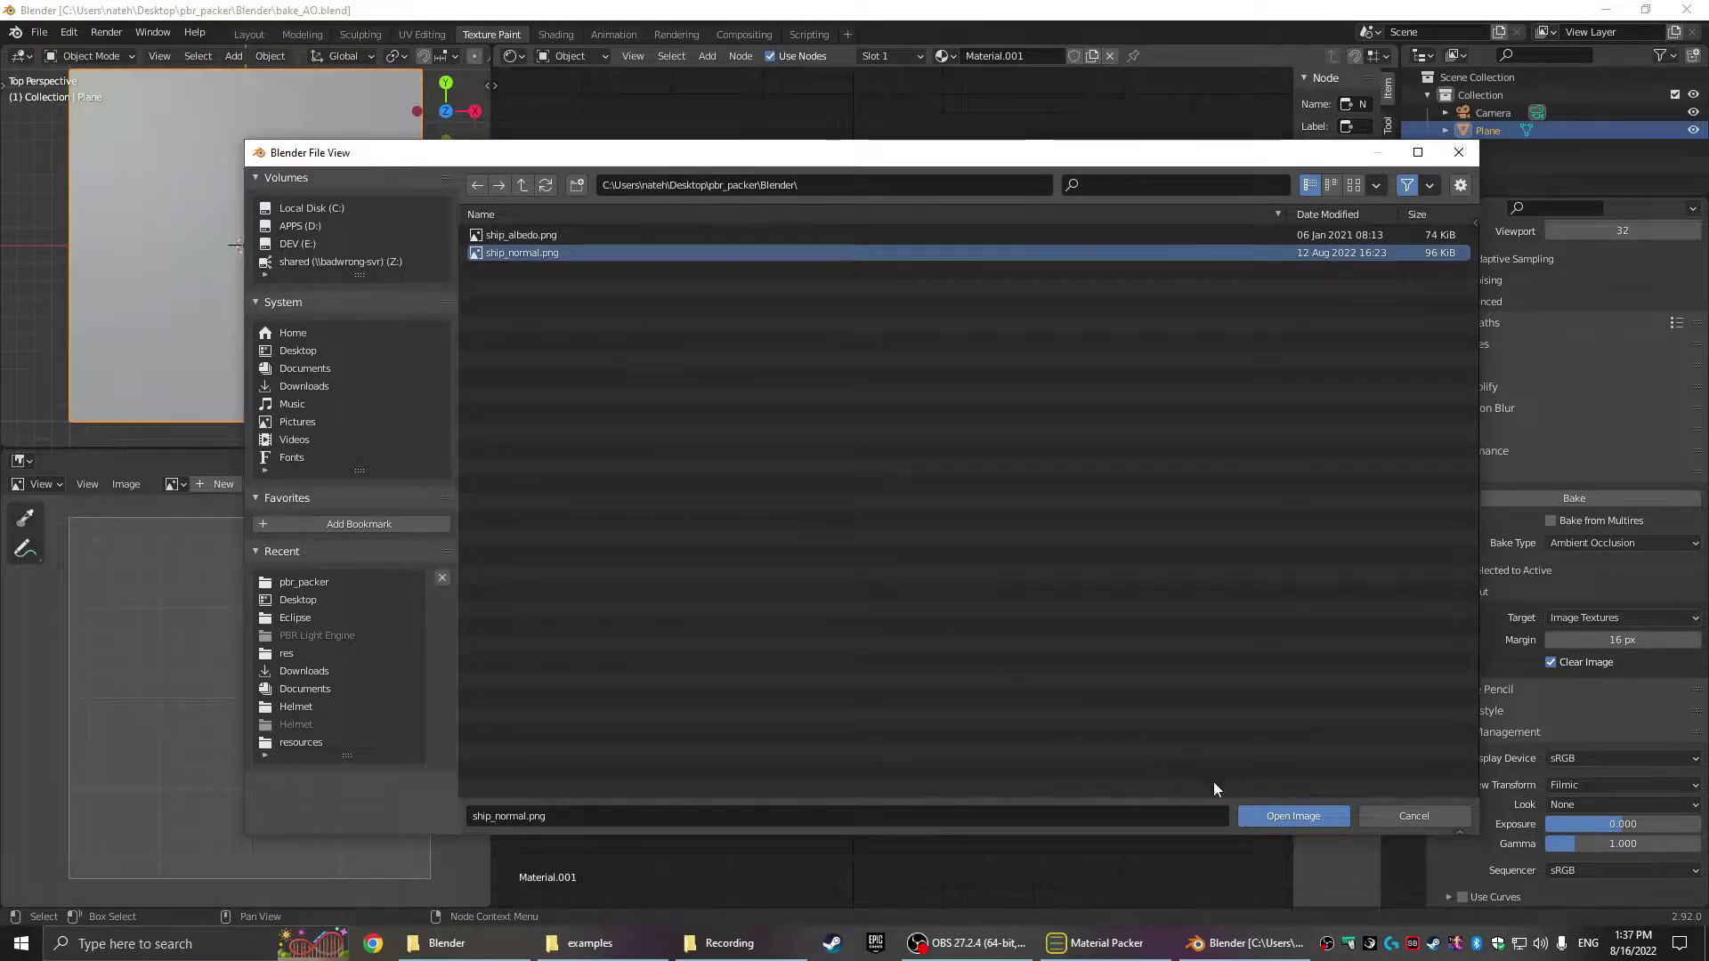
left_click(1282, 818)
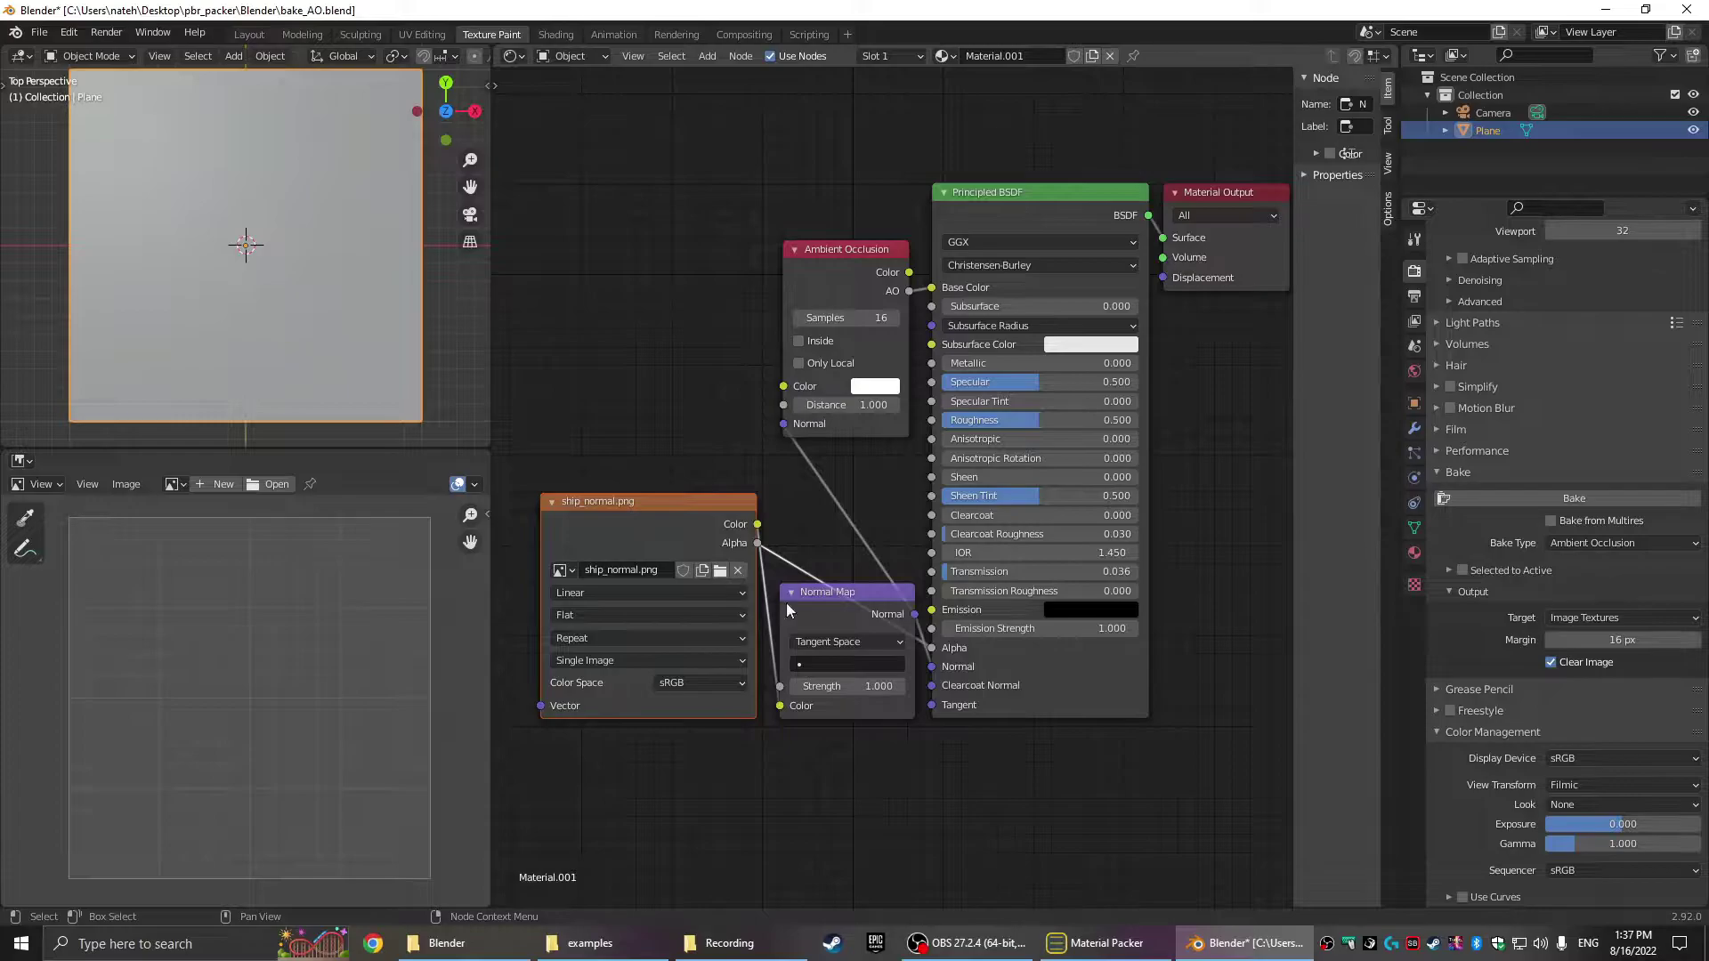
- Bake ambient occlusion for the ship into ship_normal.png
left_click(1567, 499)
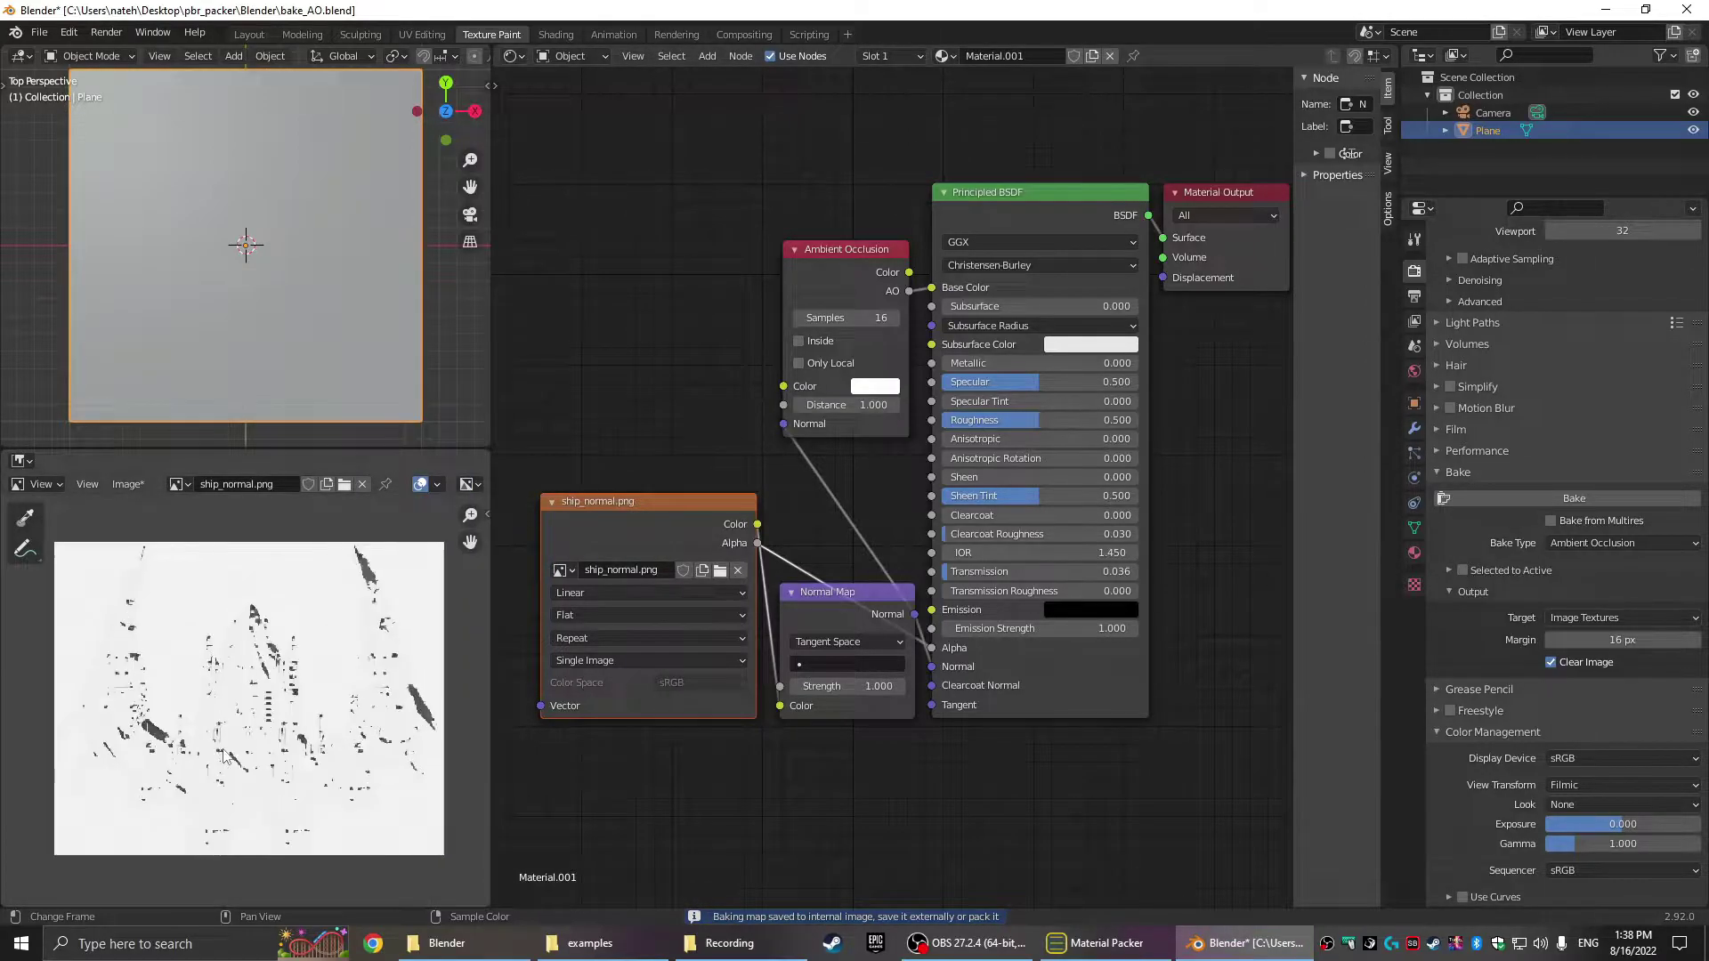
scroll(284, 732, "down", 3)
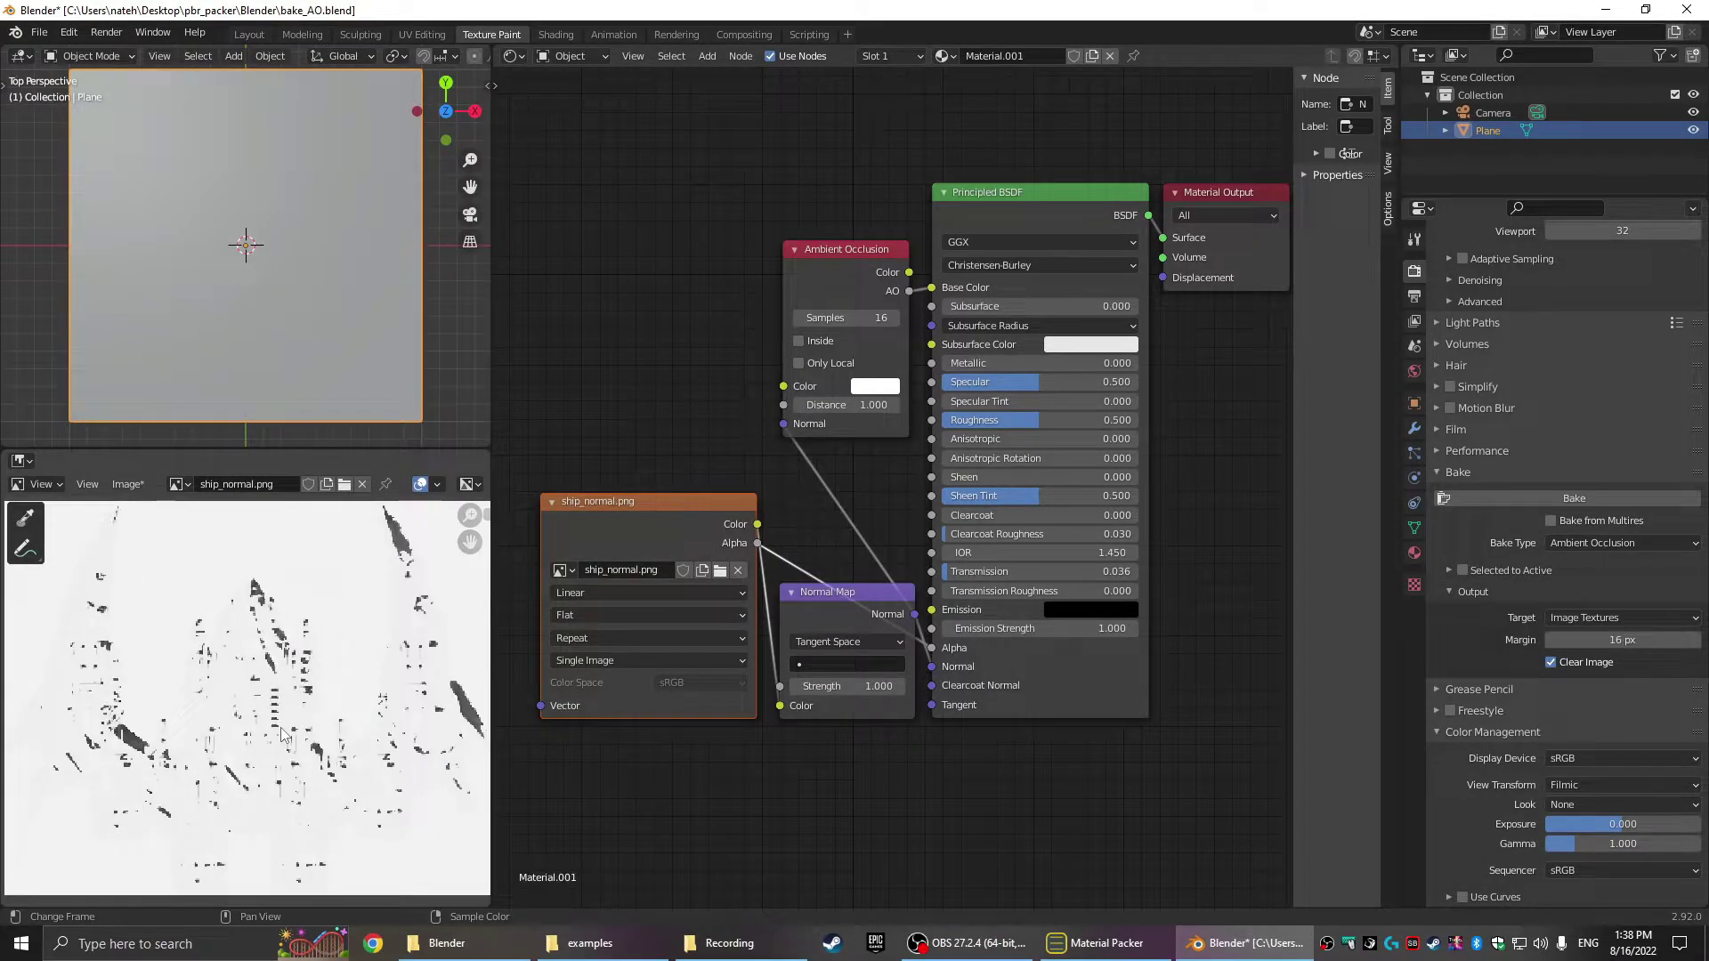
scroll(283, 732, "up", 2)
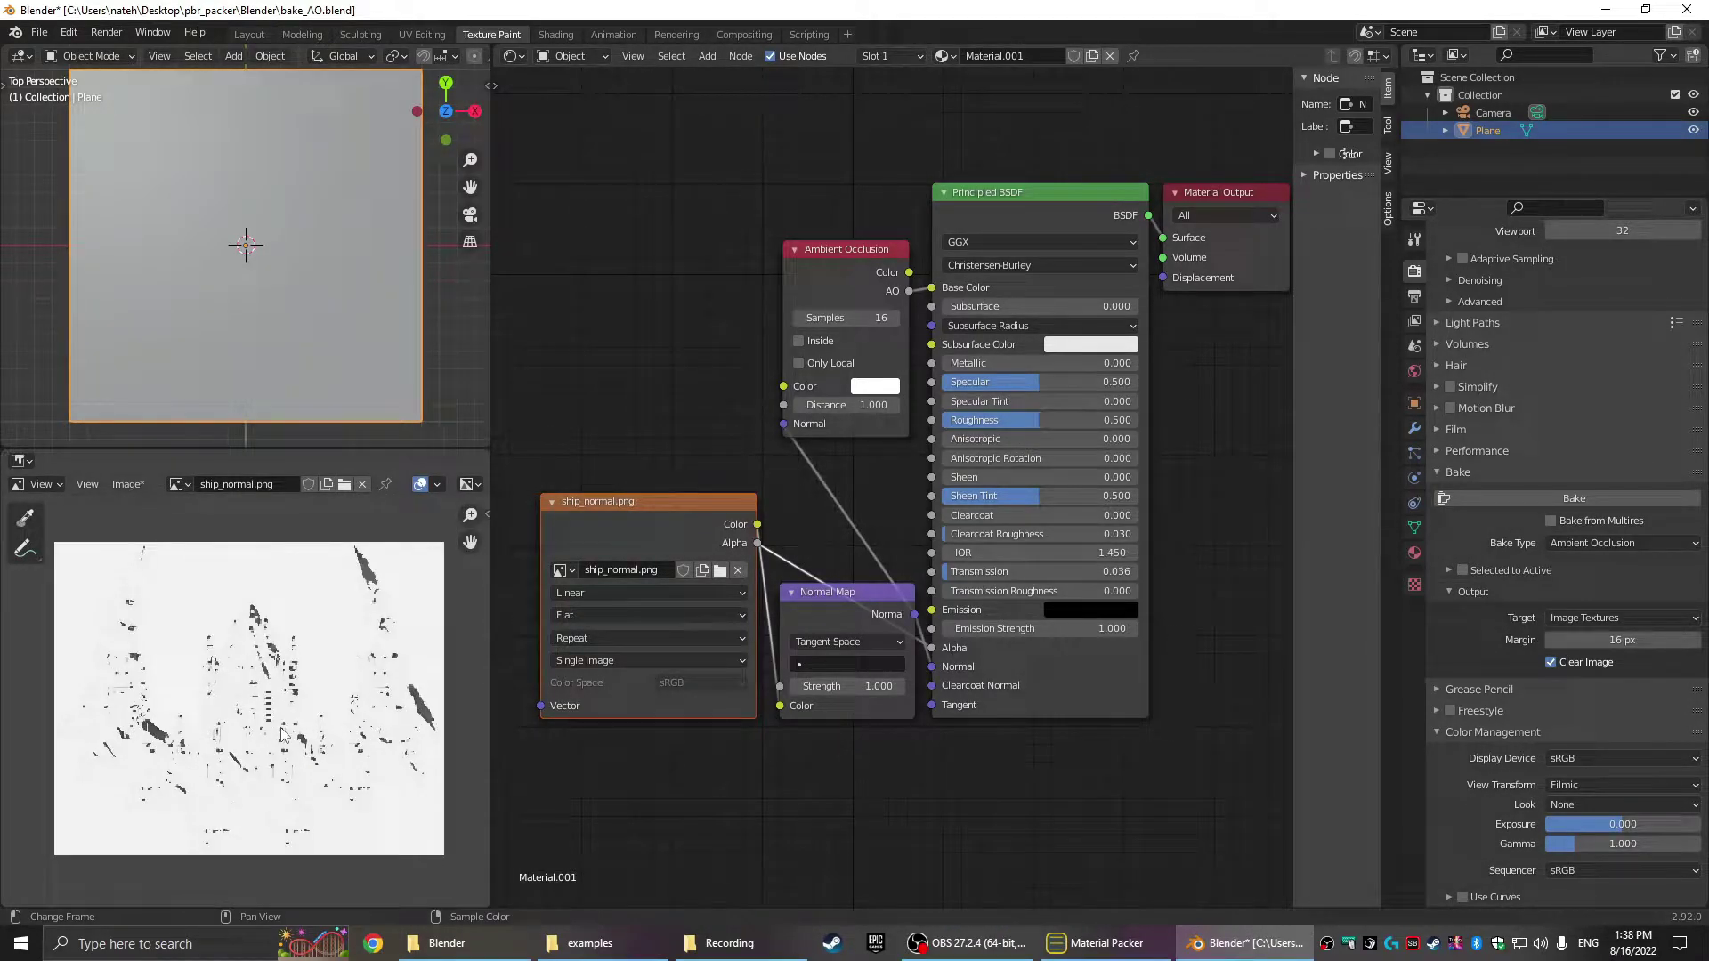